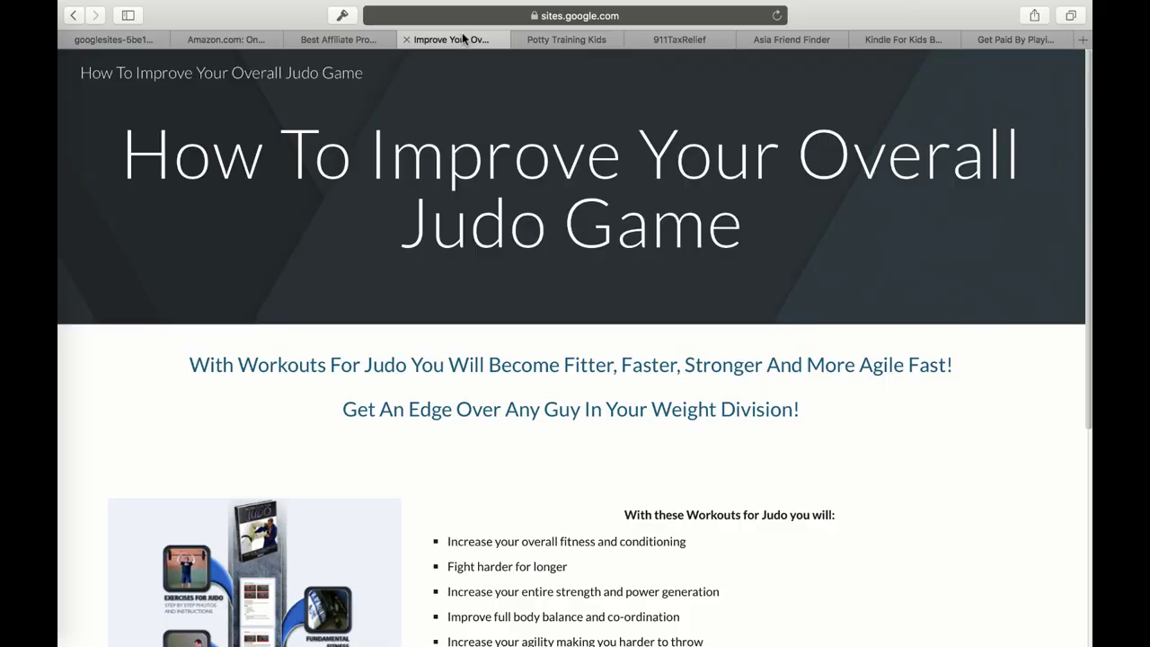
Step: Follow the Judo page's 'Click Here To Improve Your Judo Game!' link to the workoutsforjudo.com sales page
{"action": "scroll", "coordinate": [598, 81], "scroll_direction": "down", "scroll_amount": 5}
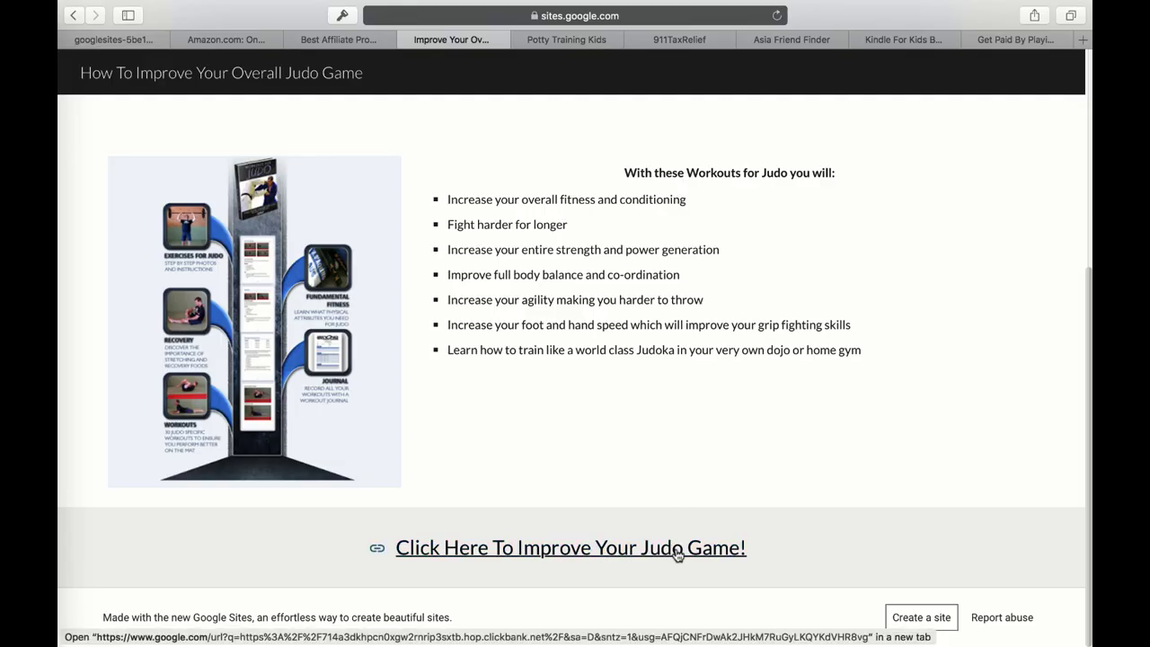
{"action": "left_click", "coordinate": [677, 555]}
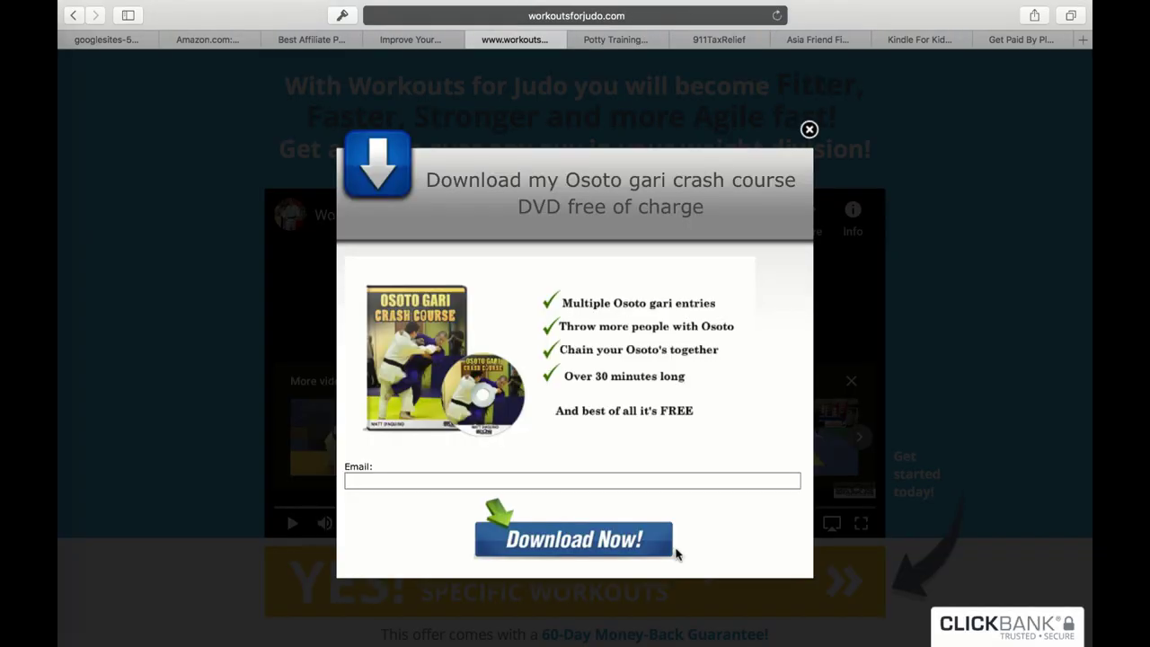
{"action": "left_click", "coordinate": [621, 16]}
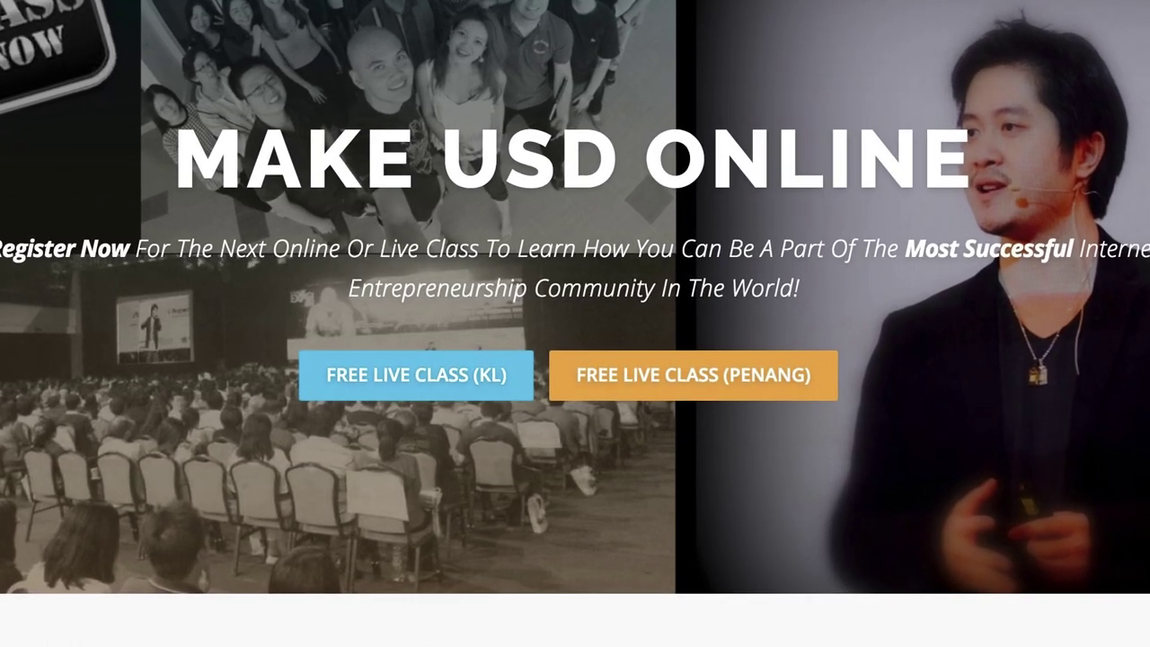
Step: Search Google for 'internet millionaire secrets', then load google.com in an incognito window
{"action": "type", "text": "e"}
{"action": "type", "text": "t millionaire secrets"}
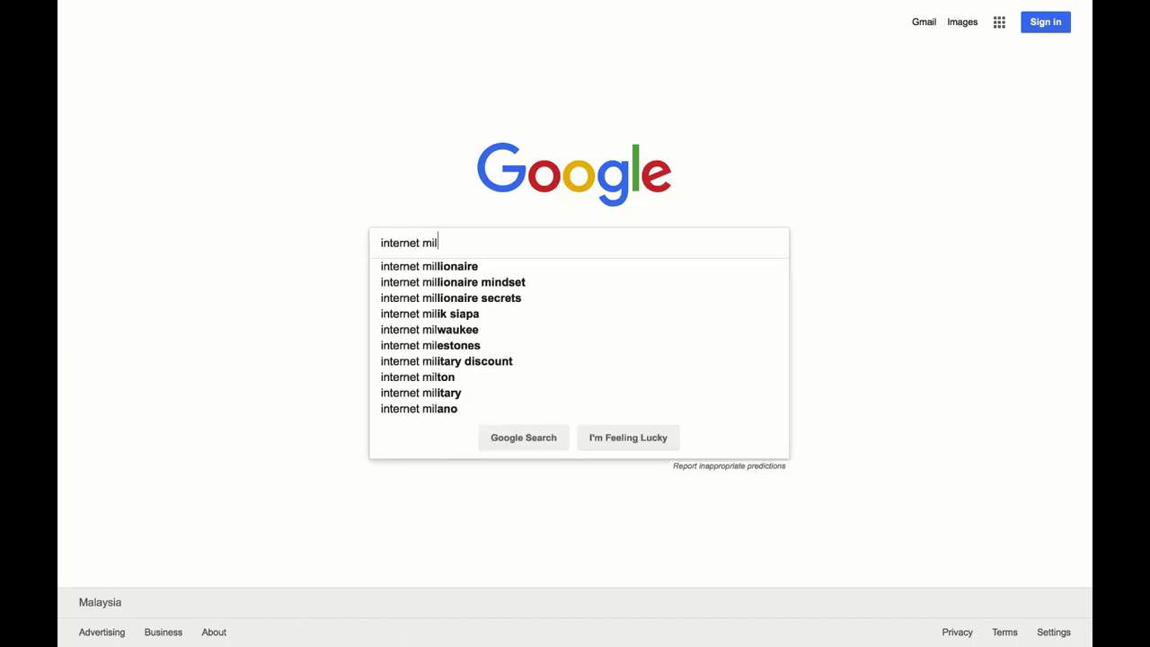
{"action": "key", "text": "Return"}
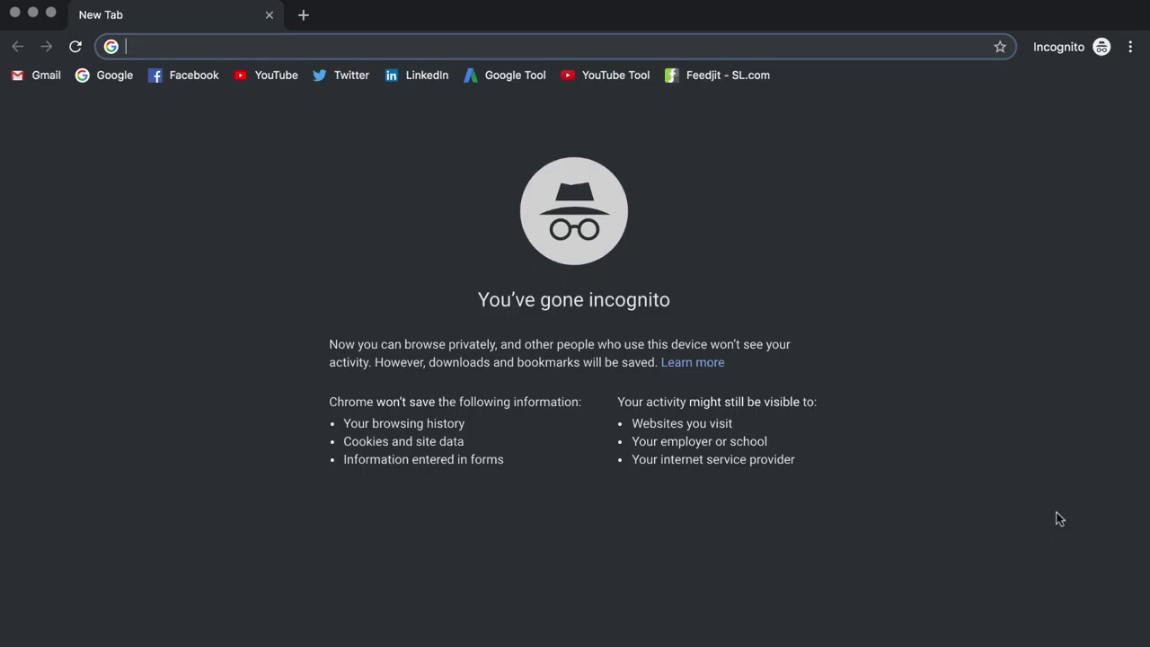
{"action": "type", "text": "google.com"}
{"action": "key", "text": "Return"}
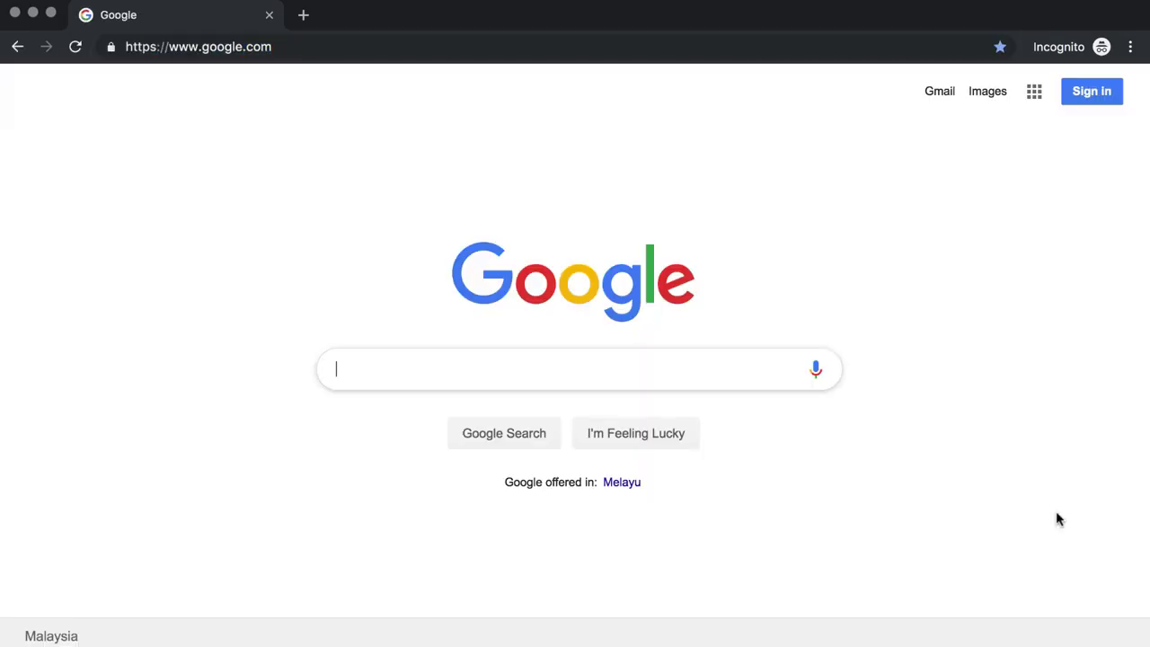
Step: Search for 'internet millionaire secrets', then 'ecommerce millionaire secrets', then '网络营销内幕秘密'
{"action": "type", "text": "internet millionaire secrets"}
{"action": "key", "text": "Return"}
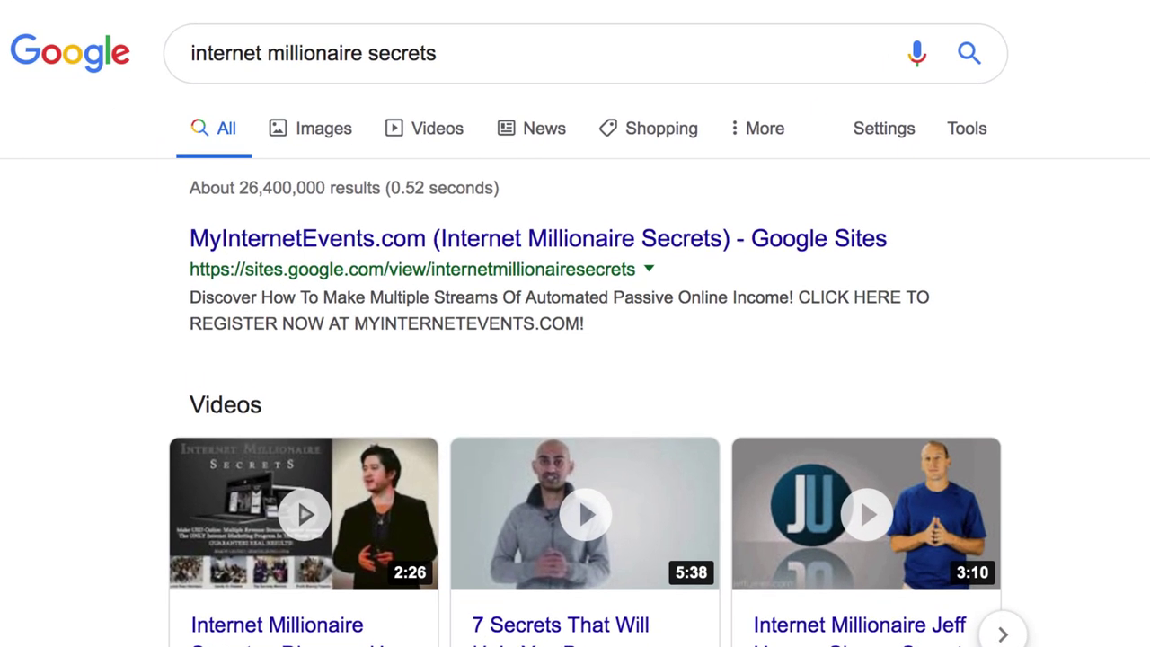
{"action": "double_click", "coordinate": [201, 50]}
{"action": "type", "text": "ecommerce"}
{"action": "key", "text": "Return"}
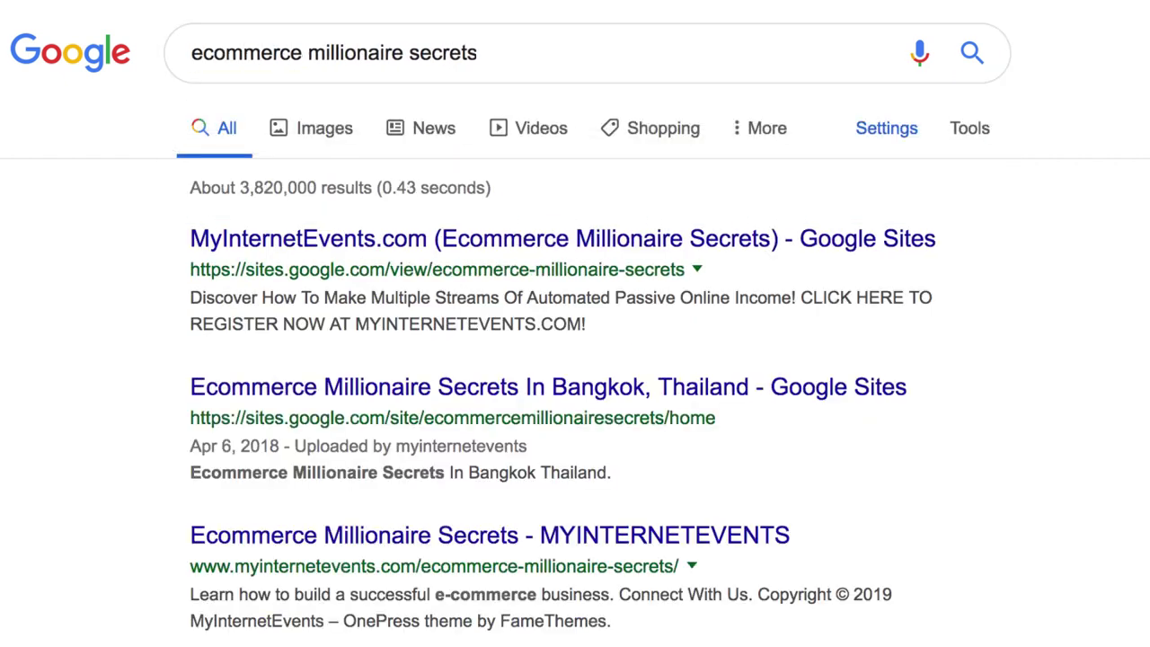
{"action": "key", "text": "slash"}
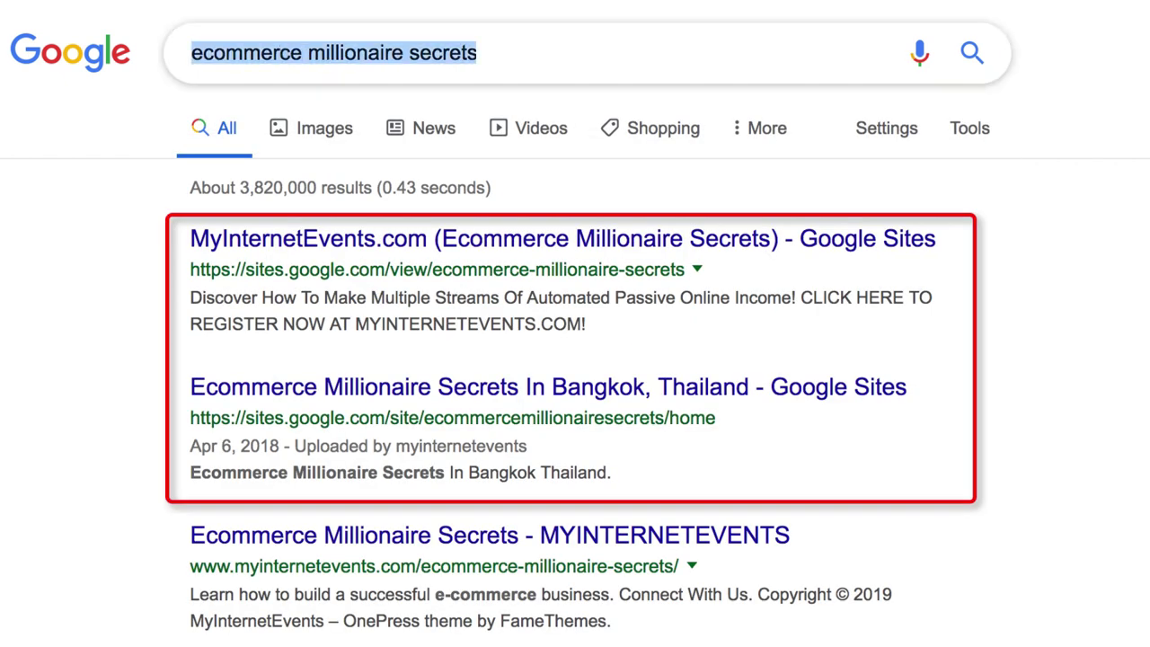
{"action": "type", "text": "网络营销内幕秘密"}
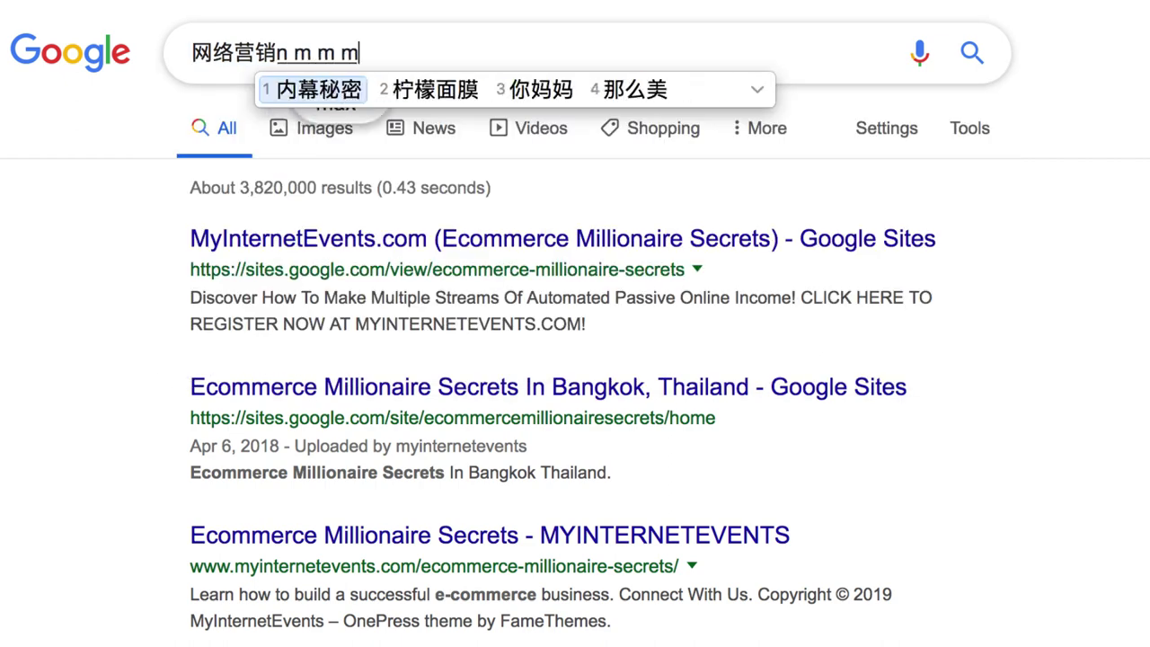
{"action": "key", "text": "Return"}
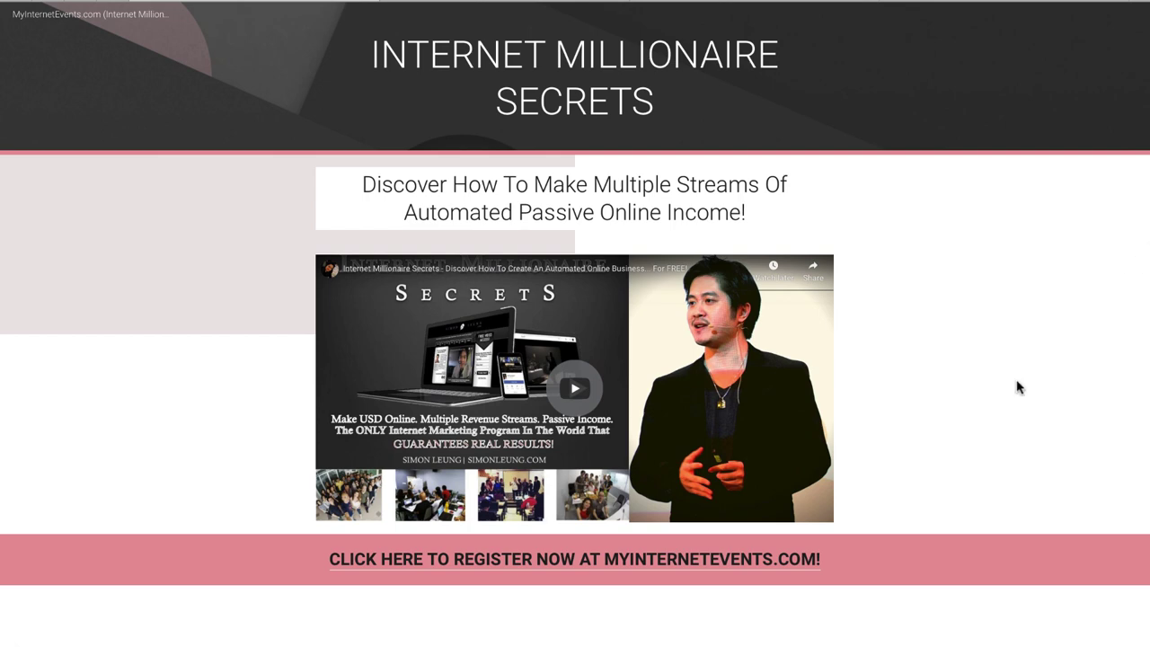
Step: Follow the Internet Millionaire Secrets page's register link to MyInternetEvents.com
{"action": "left_click", "coordinate": [762, 563]}
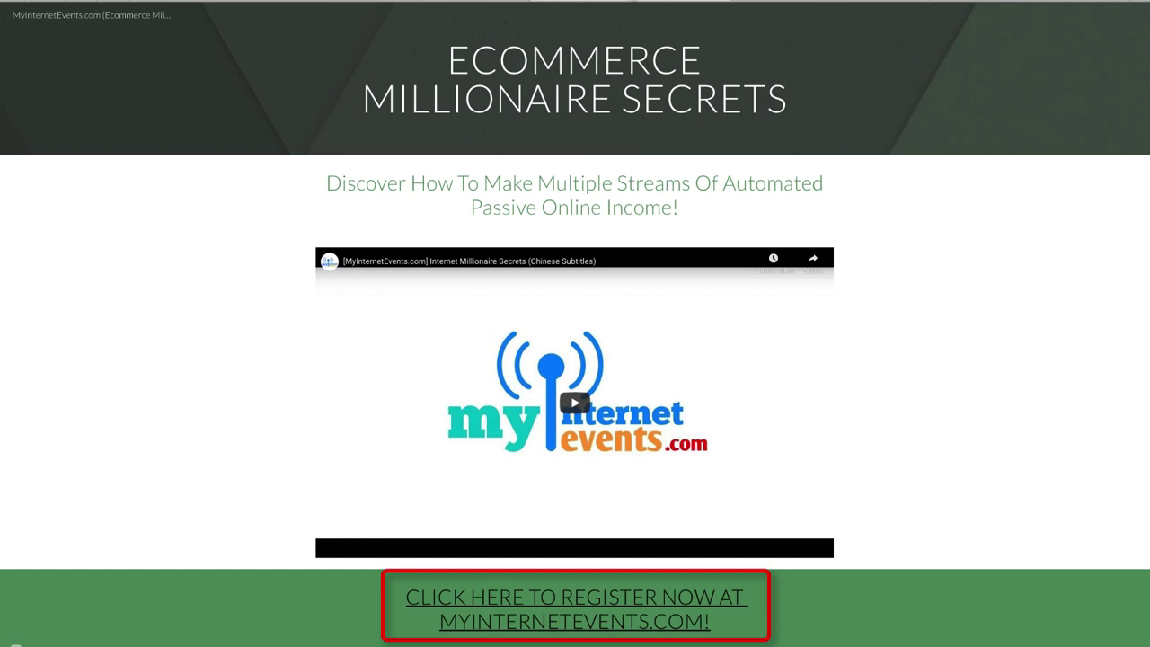
Step: Follow the Ecommerce Millionaire Secrets page's register link to MyInternetEvents.com
{"action": "left_click", "coordinate": [633, 598]}
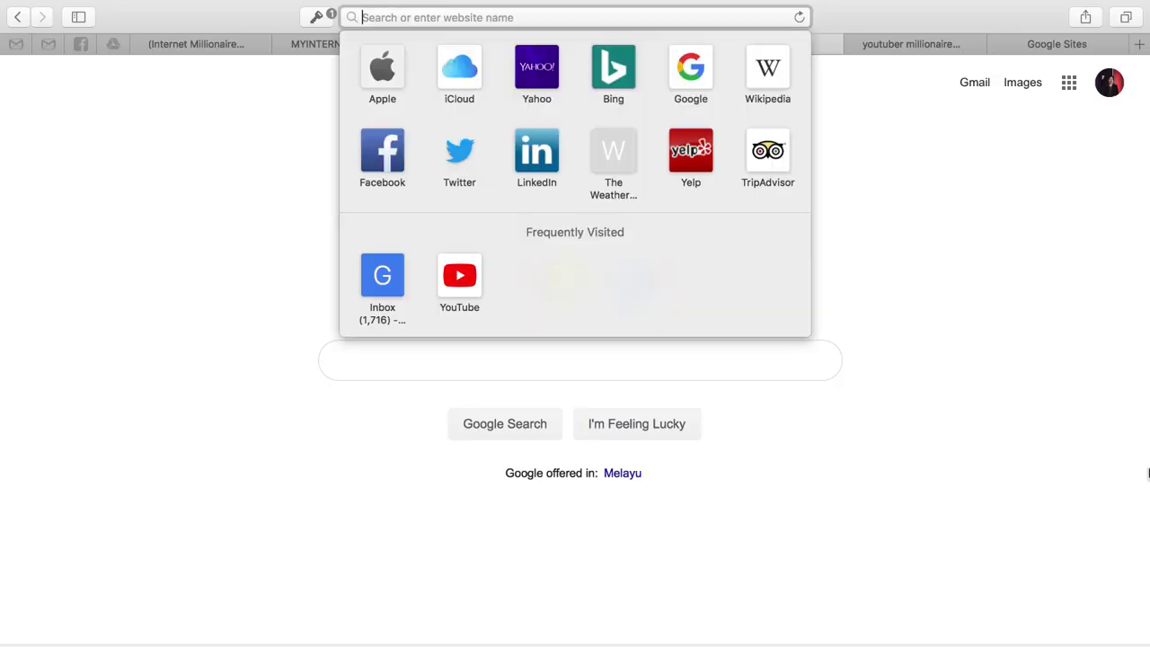
Step: Load the Youtuber Millionaire Secrets mini-course page on myinternetevents.mywia.me and scroll through it
{"action": "type", "text": "wia"}
{"action": "key", "text": "Return"}
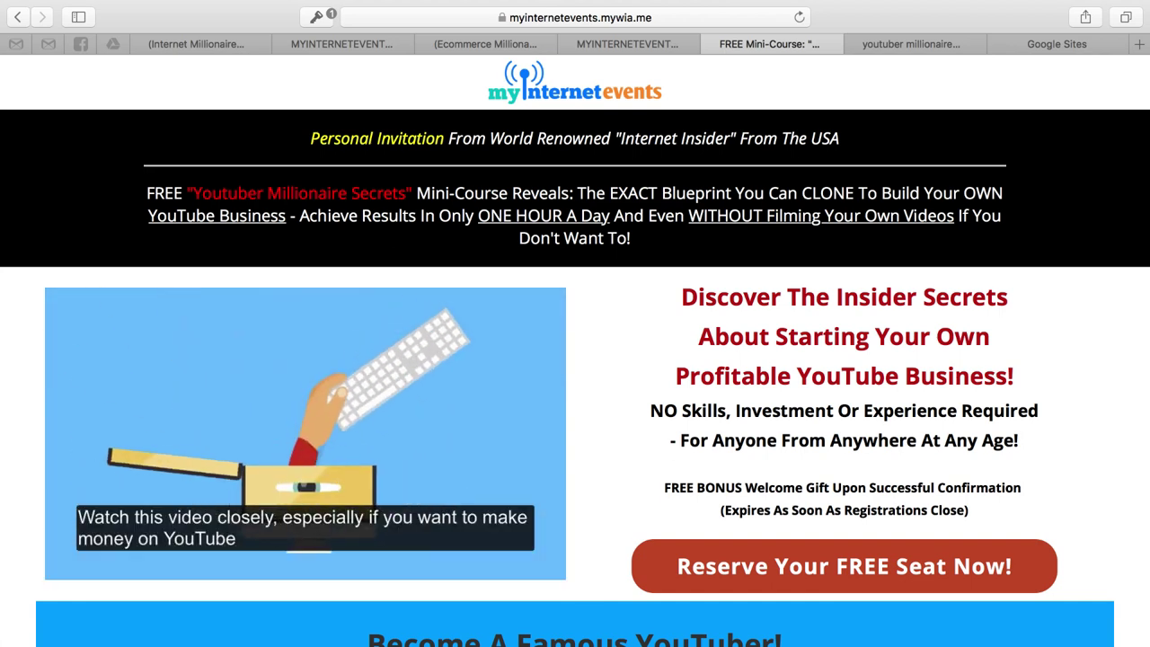
{"action": "scroll", "coordinate": [1139, 493], "scroll_direction": "down", "scroll_amount": 5}
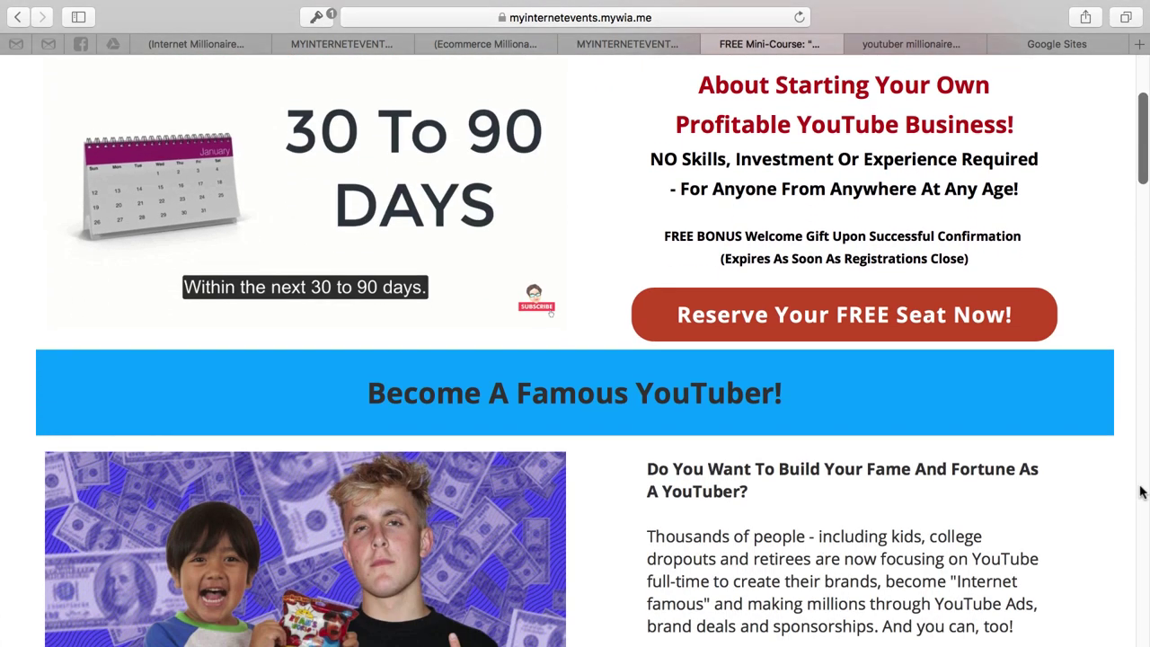
{"action": "scroll", "coordinate": [1141, 492], "scroll_direction": "down", "scroll_amount": 9}
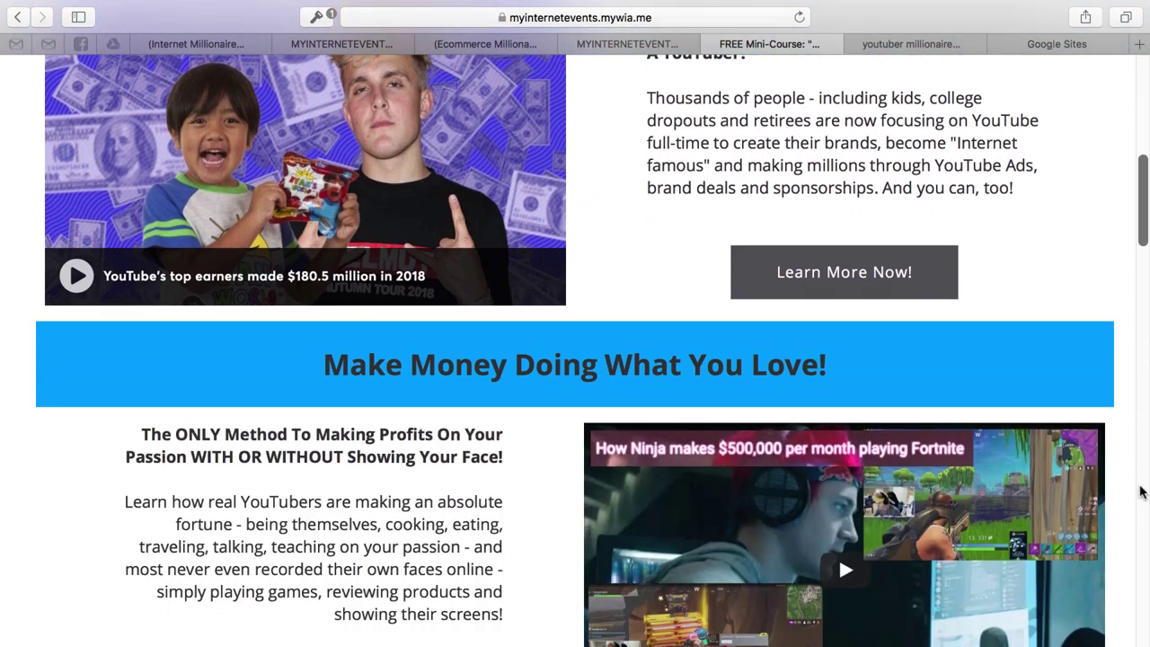
{"action": "scroll", "coordinate": [1141, 492], "scroll_direction": "down", "scroll_amount": 10}
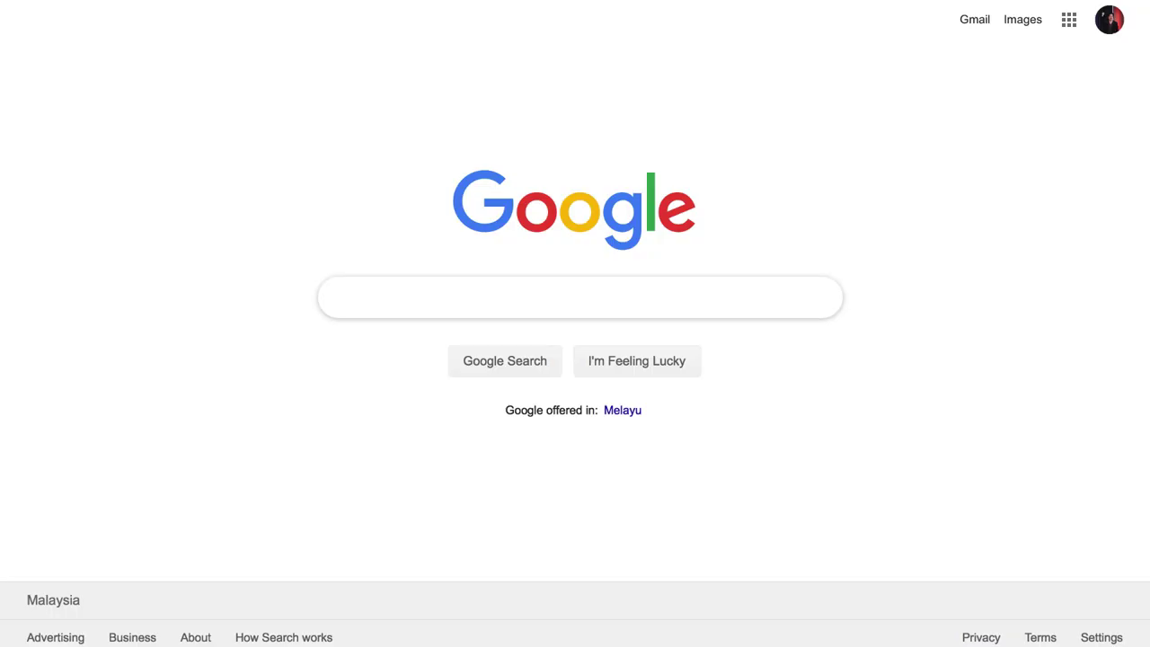
{"action": "type", "text": "youtuber million"}
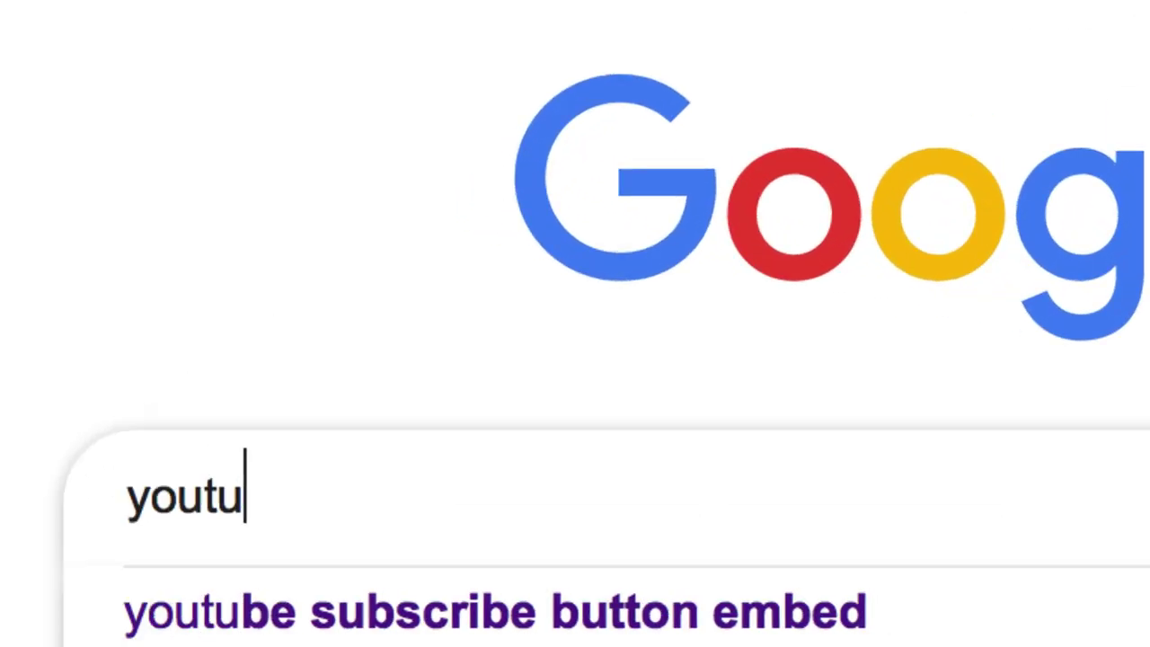
{"action": "type", "text": "aire secrets"}
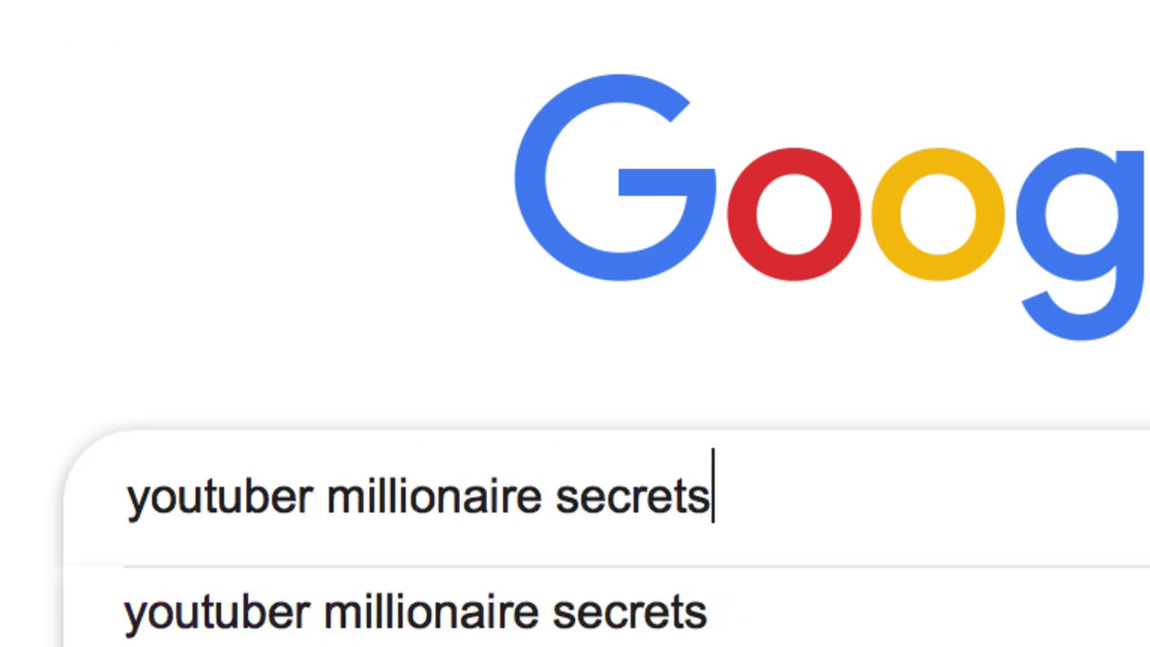
{"action": "key", "text": "Return"}
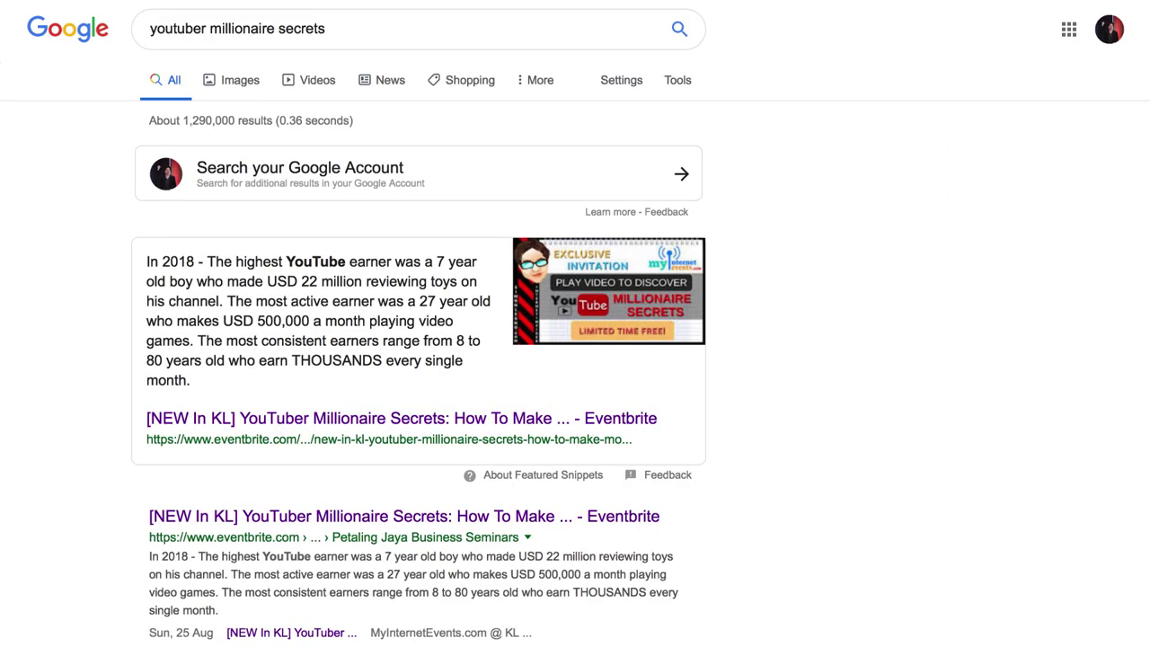
{"action": "scroll", "coordinate": [575, 359], "scroll_direction": "down", "scroll_amount": 5}
{"action": "scroll", "coordinate": [575, 359], "scroll_direction": "down", "scroll_amount": 5}
{"action": "scroll", "coordinate": [575, 360], "scroll_direction": "down", "scroll_amount": 5}
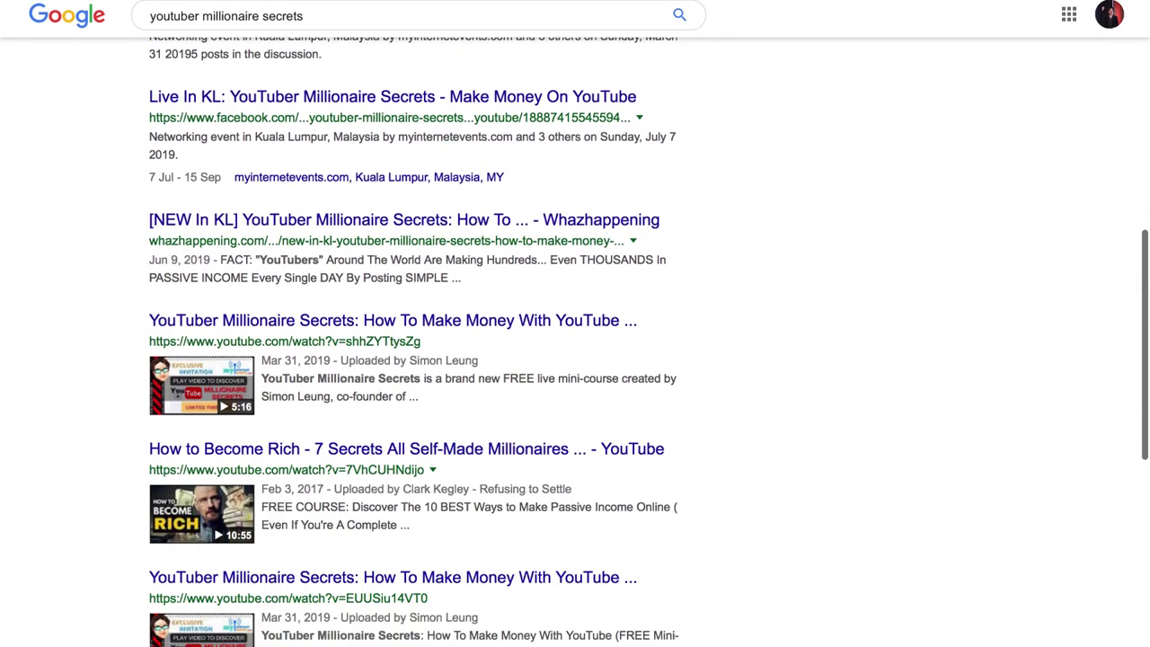
{"action": "scroll", "coordinate": [575, 359], "scroll_direction": "down", "scroll_amount": 5}
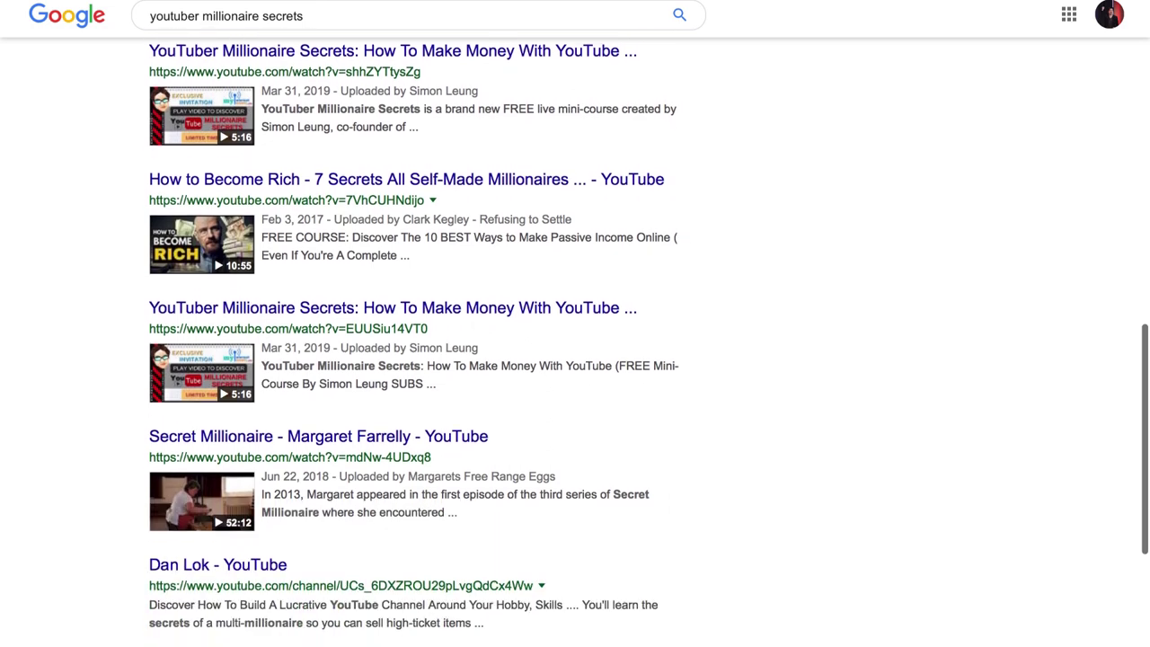
{"action": "scroll", "coordinate": [575, 360], "scroll_direction": "down", "scroll_amount": 5}
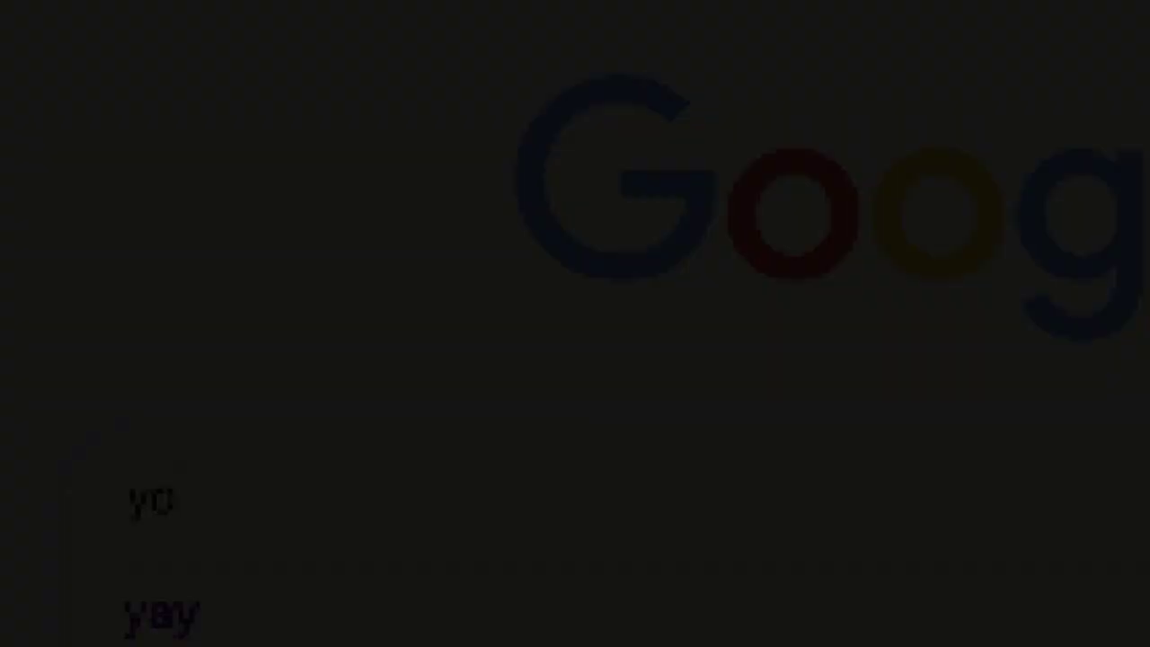
{"action": "type", "text": "utuber millionaire secrets"}
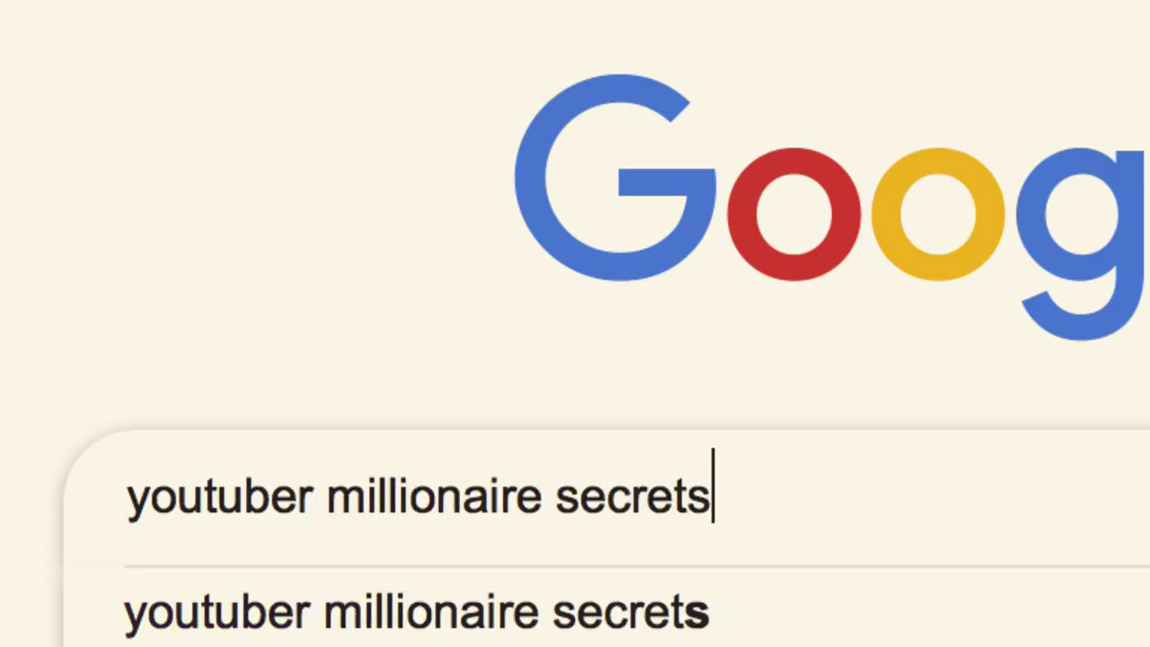
{"action": "key", "text": "Return"}
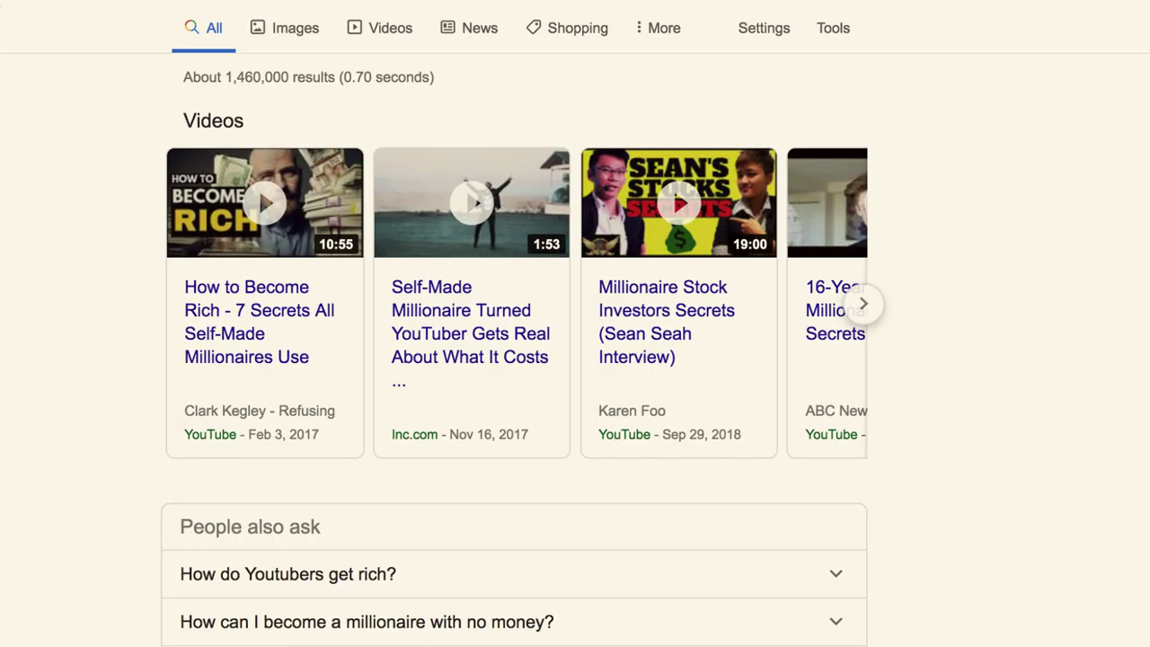
{"action": "scroll", "coordinate": [575, 323], "scroll_direction": "down", "scroll_amount": 4}
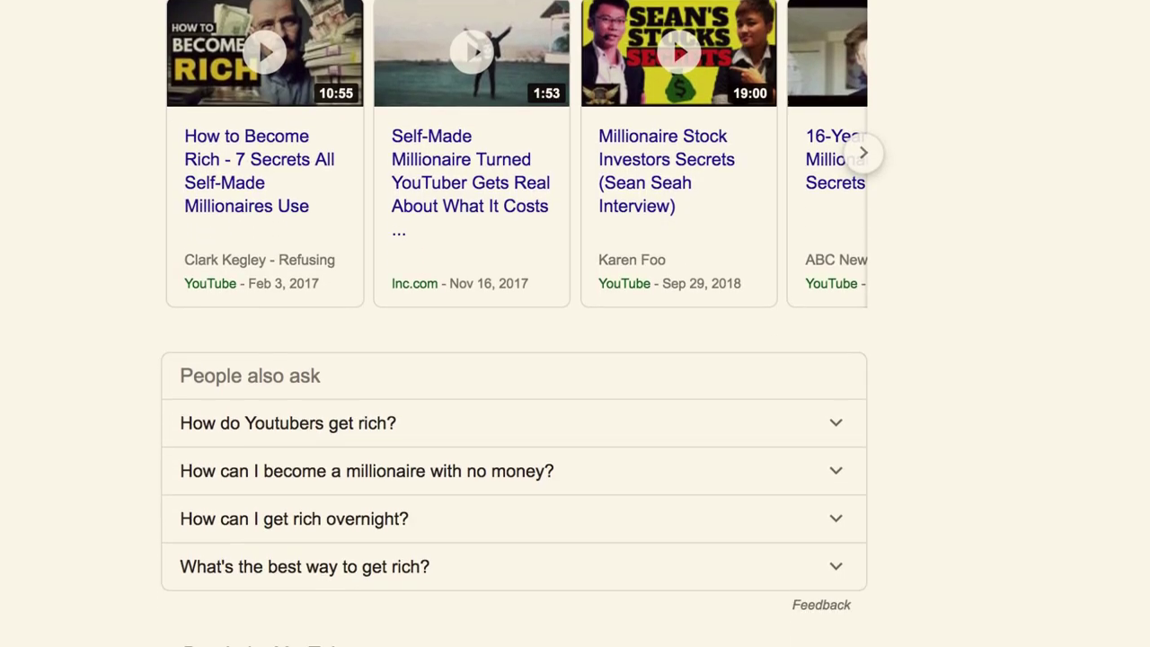
{"action": "scroll", "coordinate": [575, 323], "scroll_direction": "down", "scroll_amount": 5}
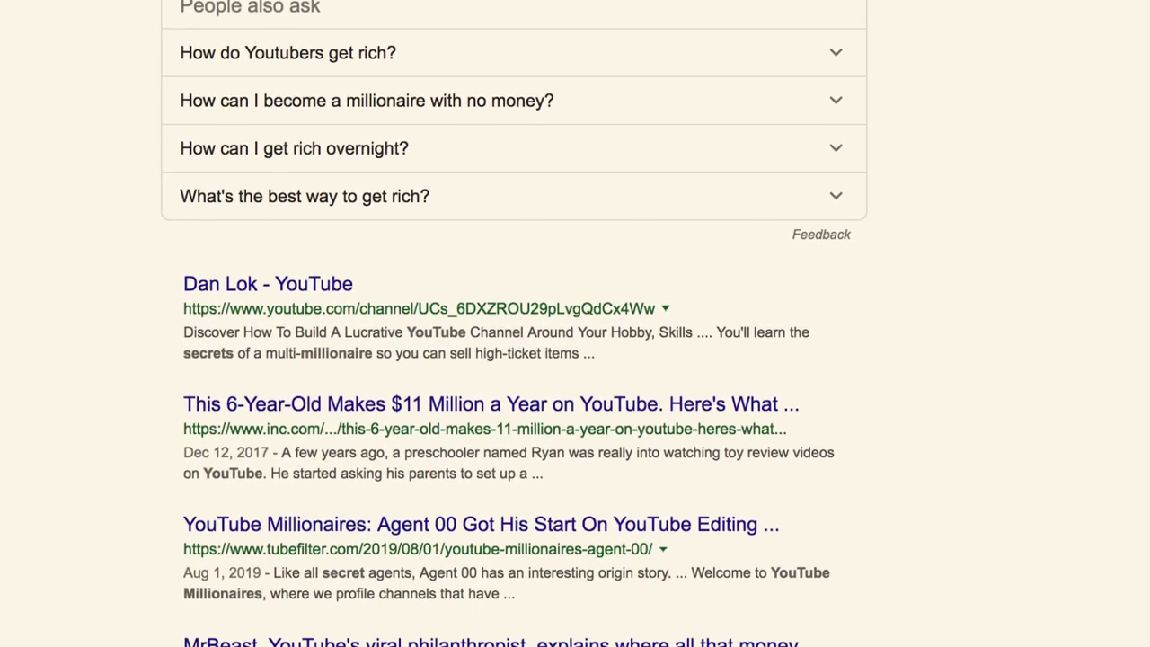
{"action": "scroll", "coordinate": [575, 323], "scroll_direction": "down", "scroll_amount": 4}
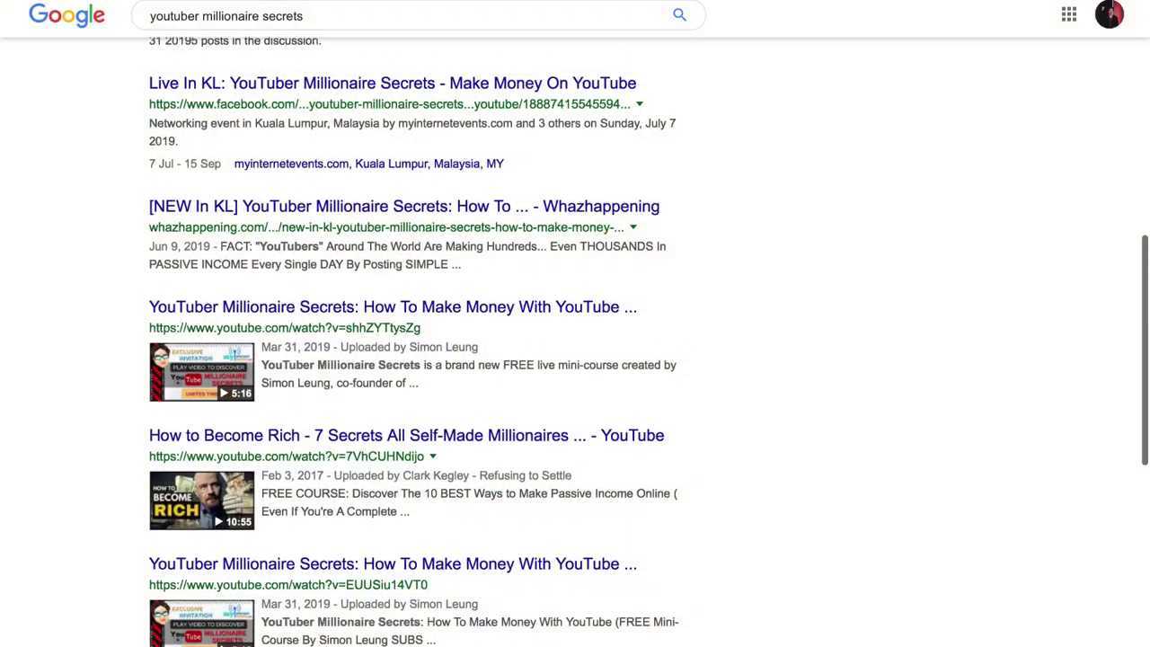
{"action": "scroll", "coordinate": [574, 323], "scroll_direction": "up", "scroll_amount": 3}
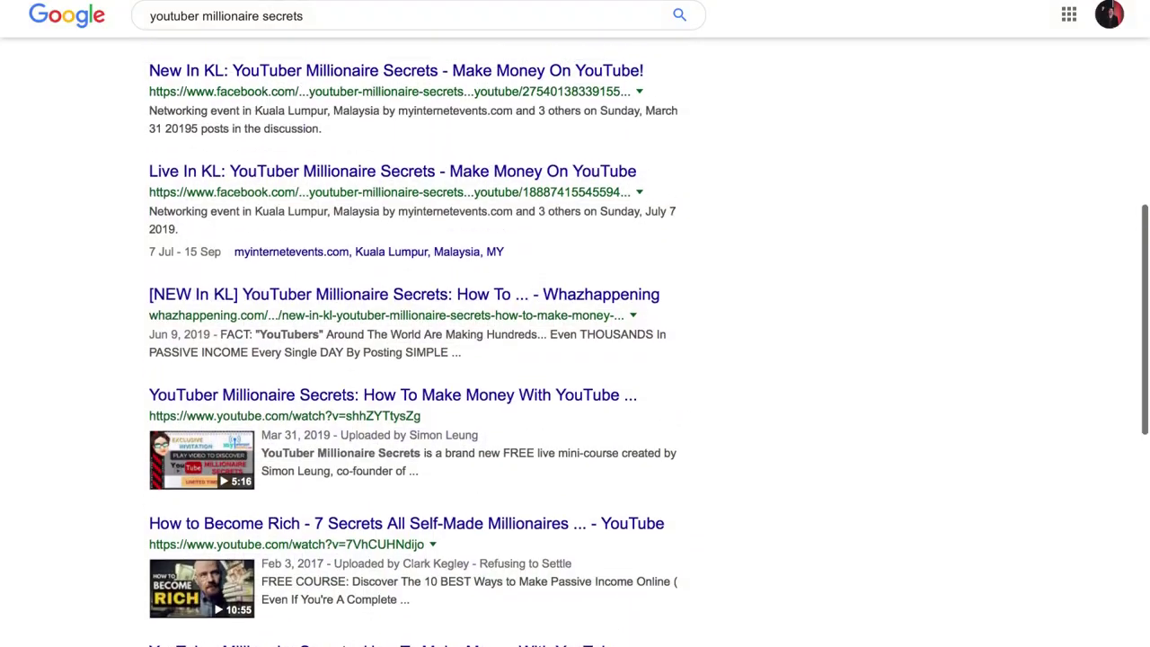
{"action": "scroll", "coordinate": [574, 323], "scroll_direction": "up", "scroll_amount": 5}
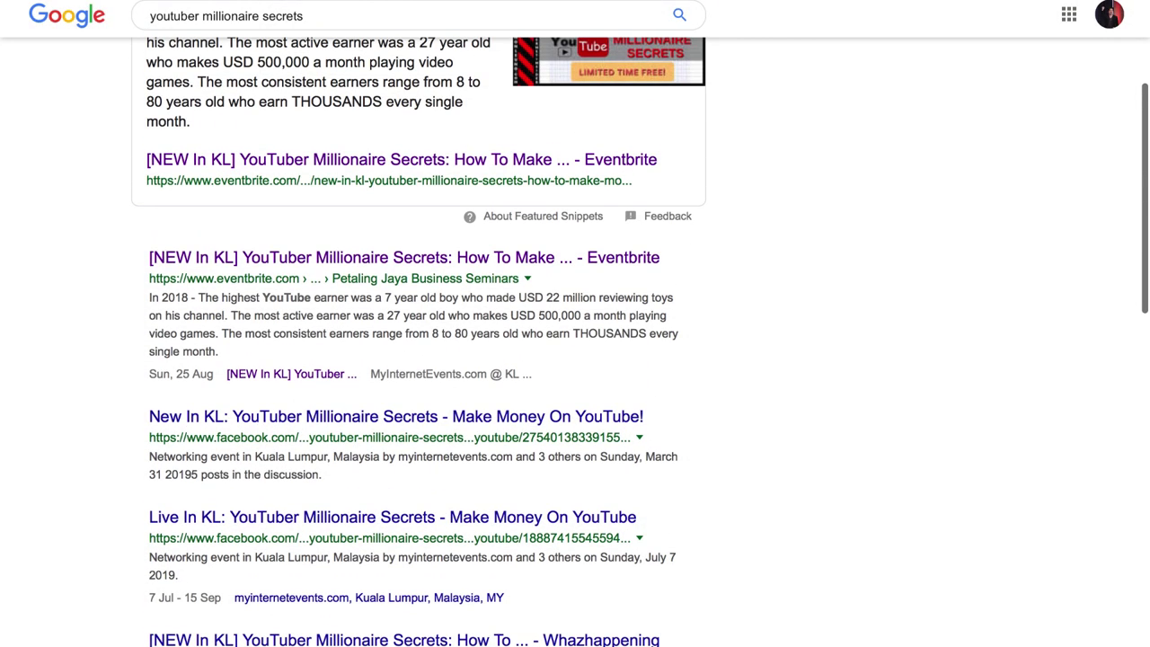
{"action": "scroll", "coordinate": [575, 323], "scroll_direction": "up", "scroll_amount": 1}
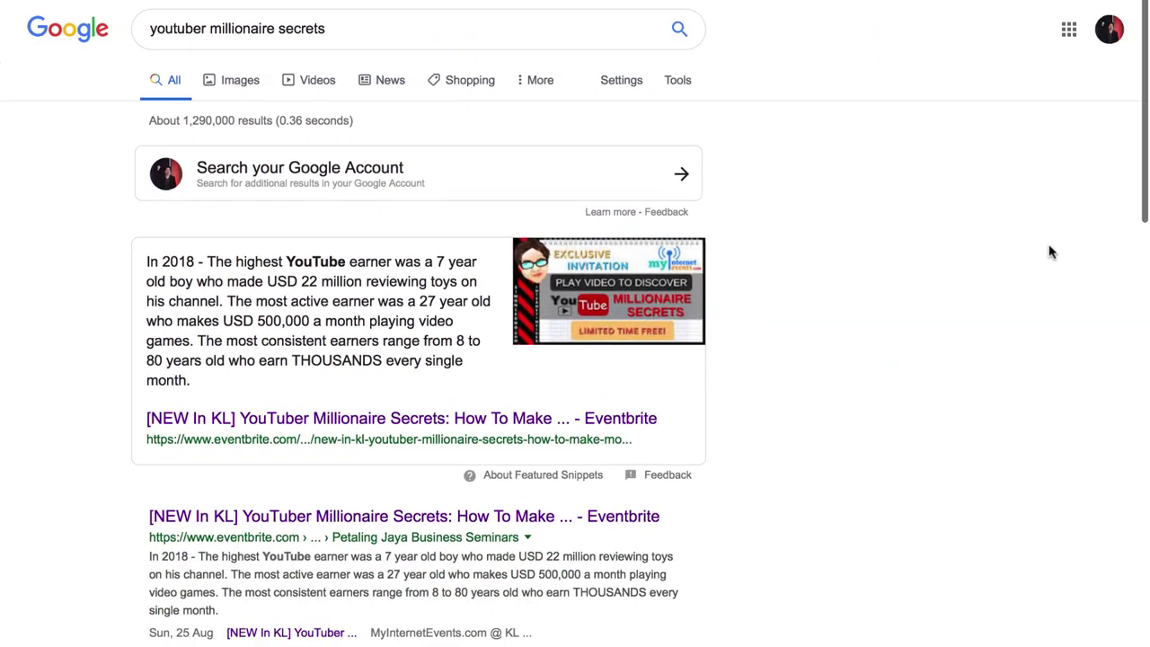
{"action": "scroll", "coordinate": [574, 323], "scroll_direction": "down", "scroll_amount": 5}
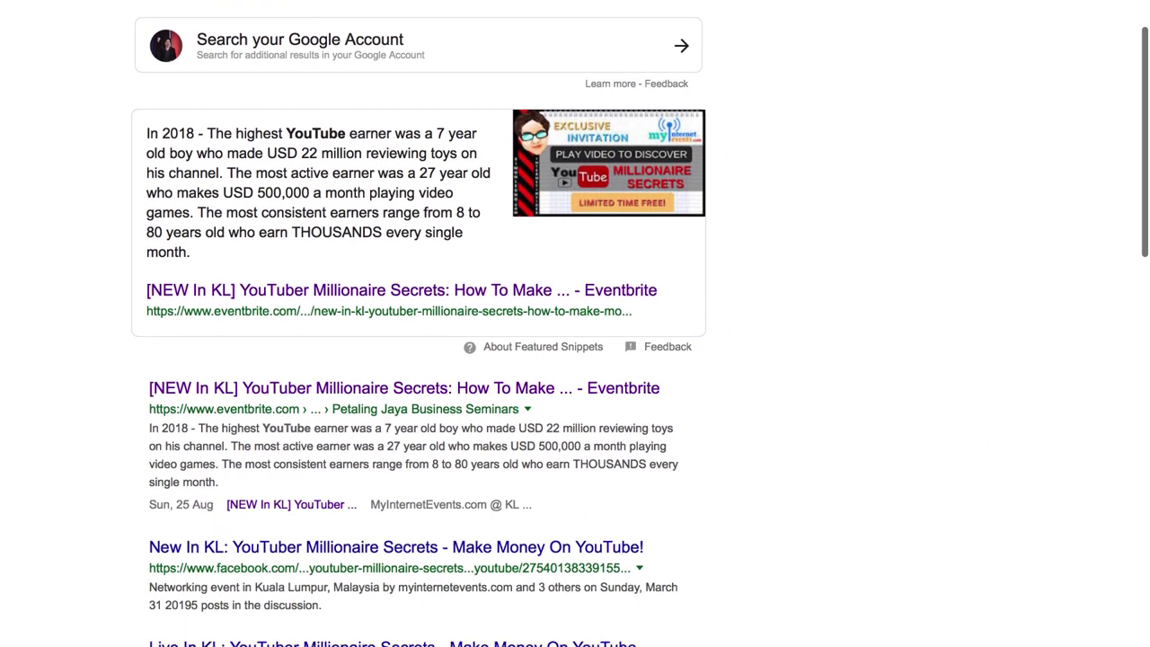
{"action": "scroll", "coordinate": [575, 323], "scroll_direction": "down", "scroll_amount": 5}
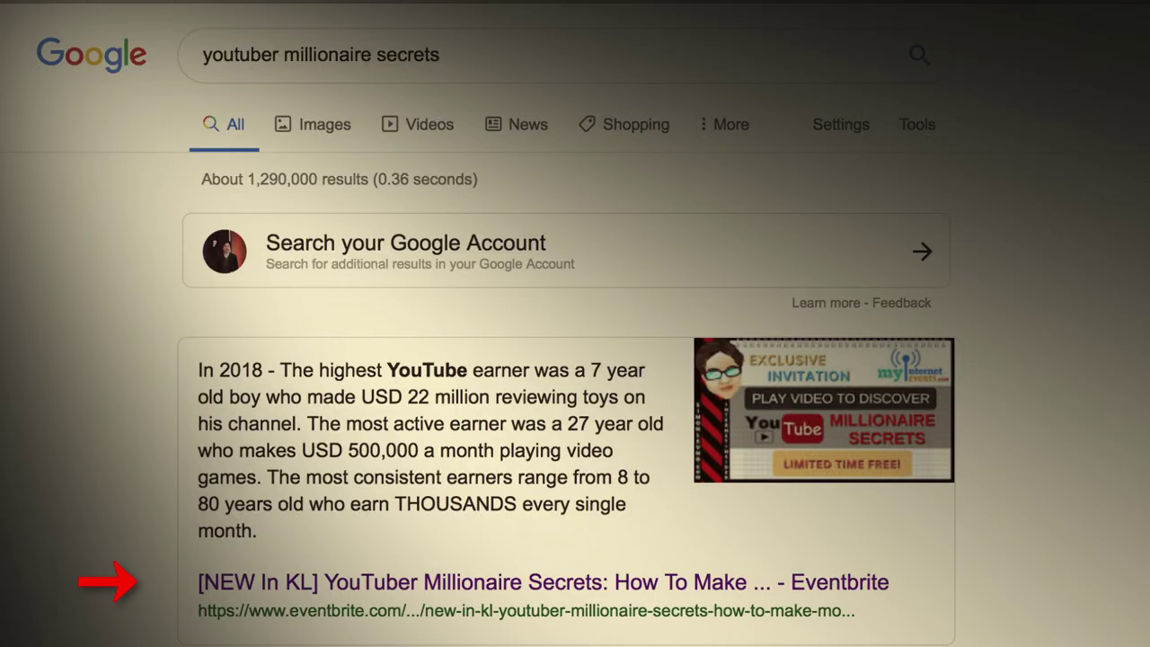
{"action": "scroll", "coordinate": [575, 359], "scroll_direction": "down", "scroll_amount": 5}
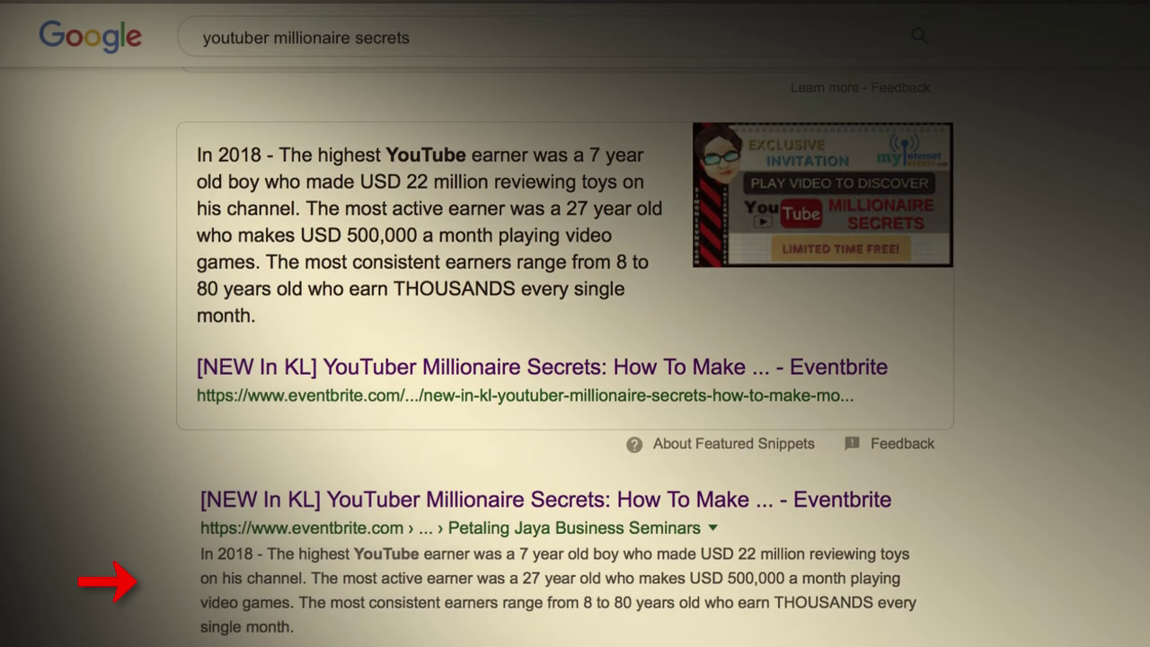
{"action": "scroll", "coordinate": [575, 359], "scroll_direction": "down", "scroll_amount": 5}
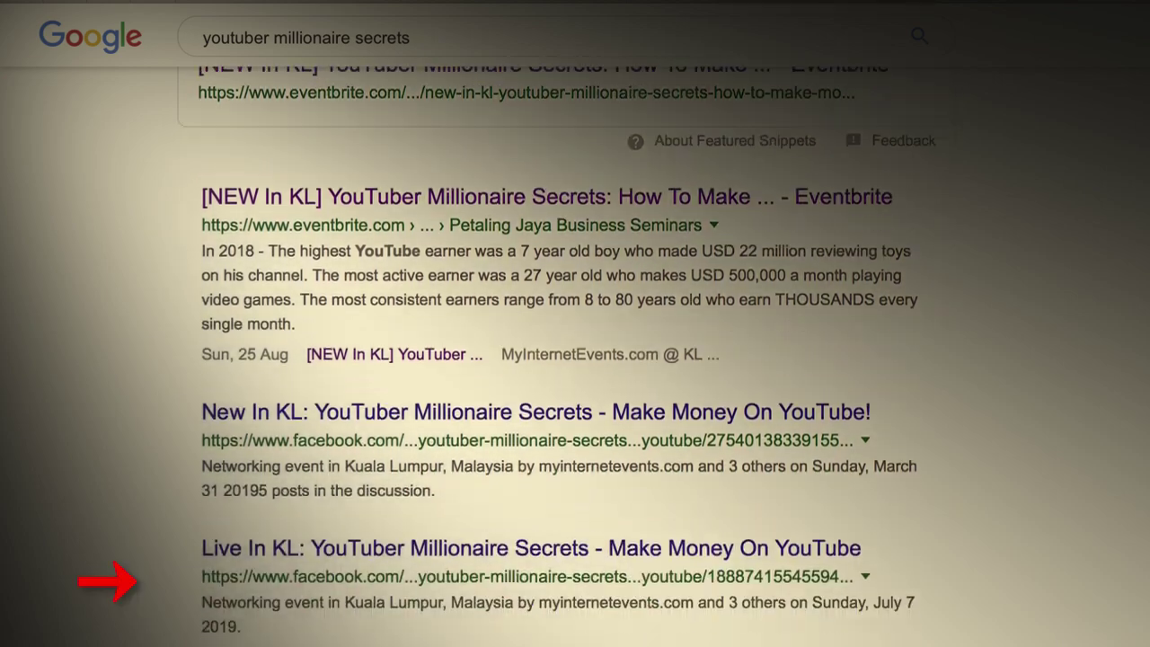
{"action": "scroll", "coordinate": [575, 359], "scroll_direction": "down", "scroll_amount": 4}
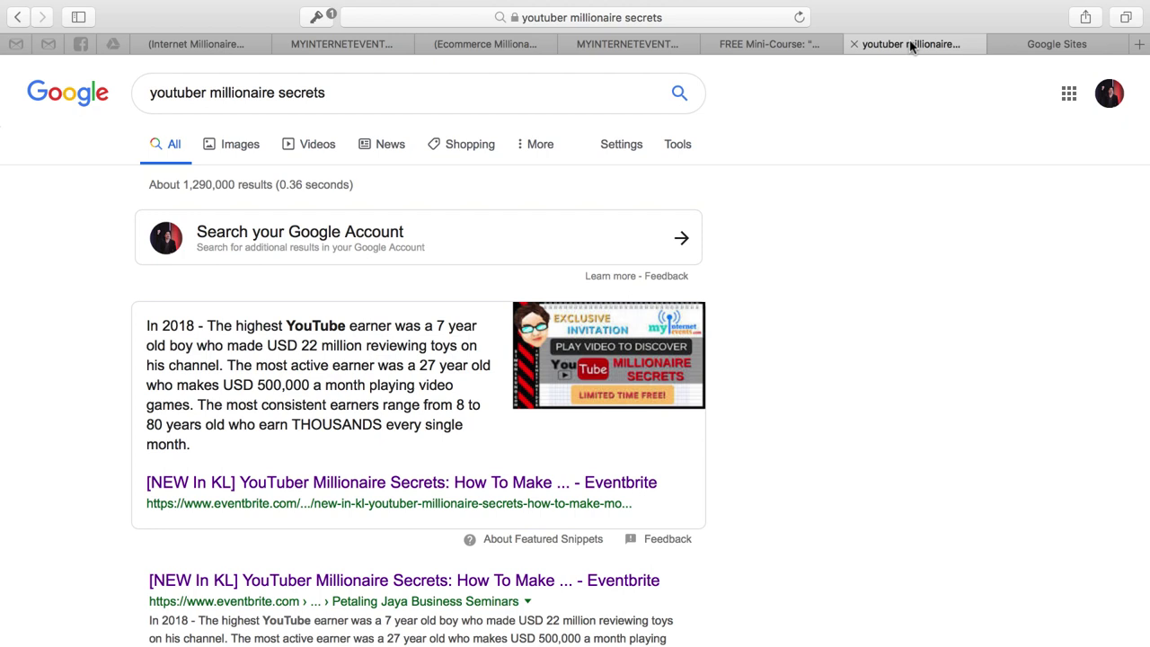
{"action": "key", "text": "super+l"}
Step: Open sites.google.com and browse the Recent sites grid, zooming out to see more
{"action": "type", "text": "sites."}
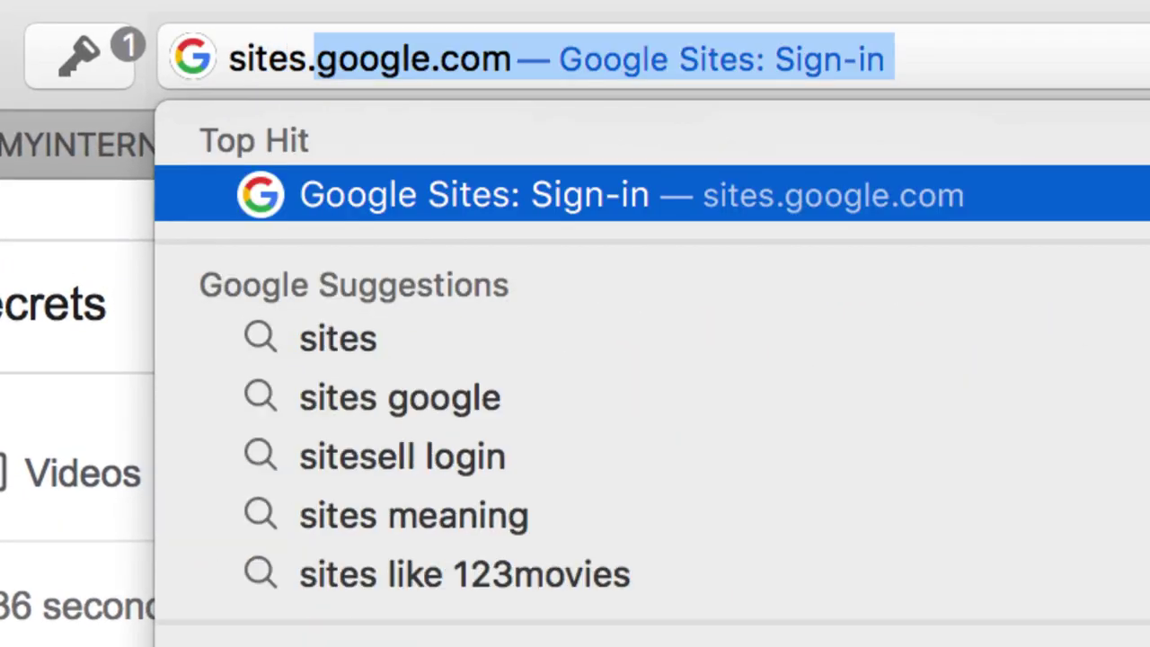
{"action": "key", "text": "Return"}
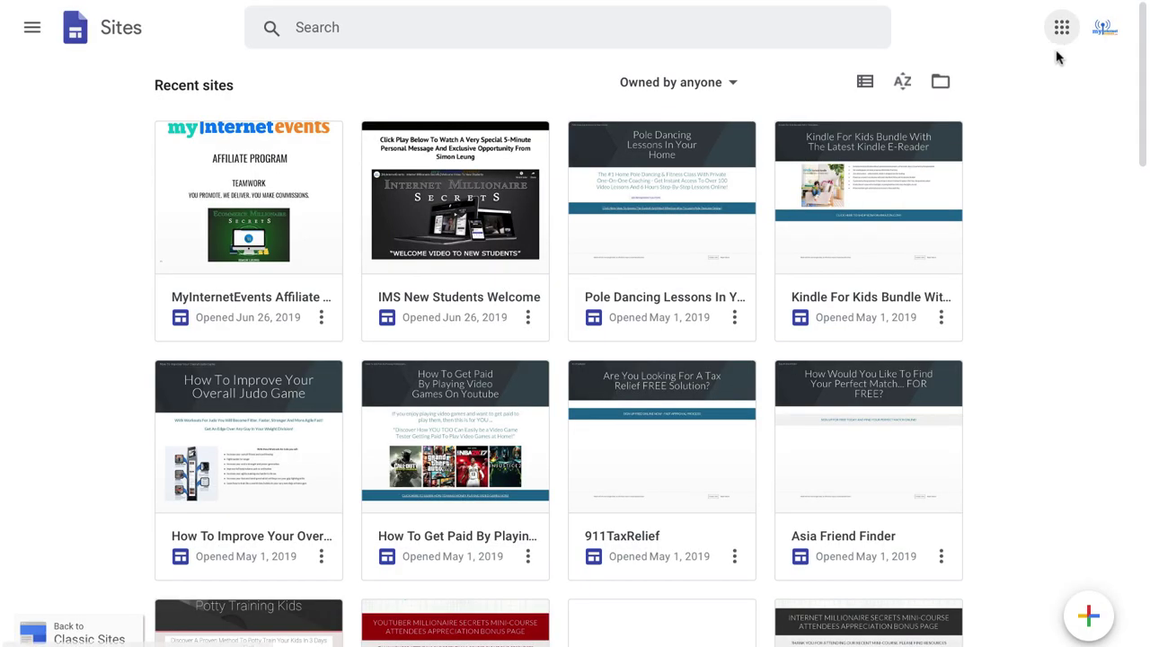
{"action": "scroll", "coordinate": [1084, 218], "scroll_direction": "down", "scroll_amount": 1}
{"action": "scroll", "coordinate": [1084, 218], "scroll_direction": "down", "scroll_amount": 3}
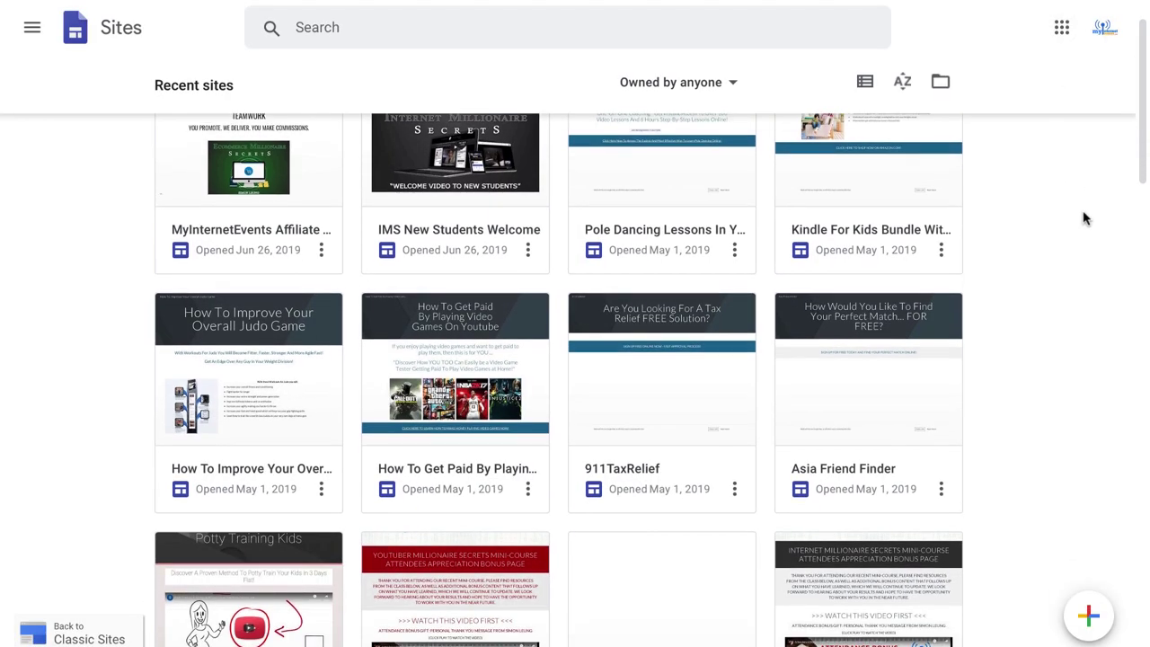
{"action": "scroll", "coordinate": [1084, 218], "scroll_direction": "down", "scroll_amount": 3}
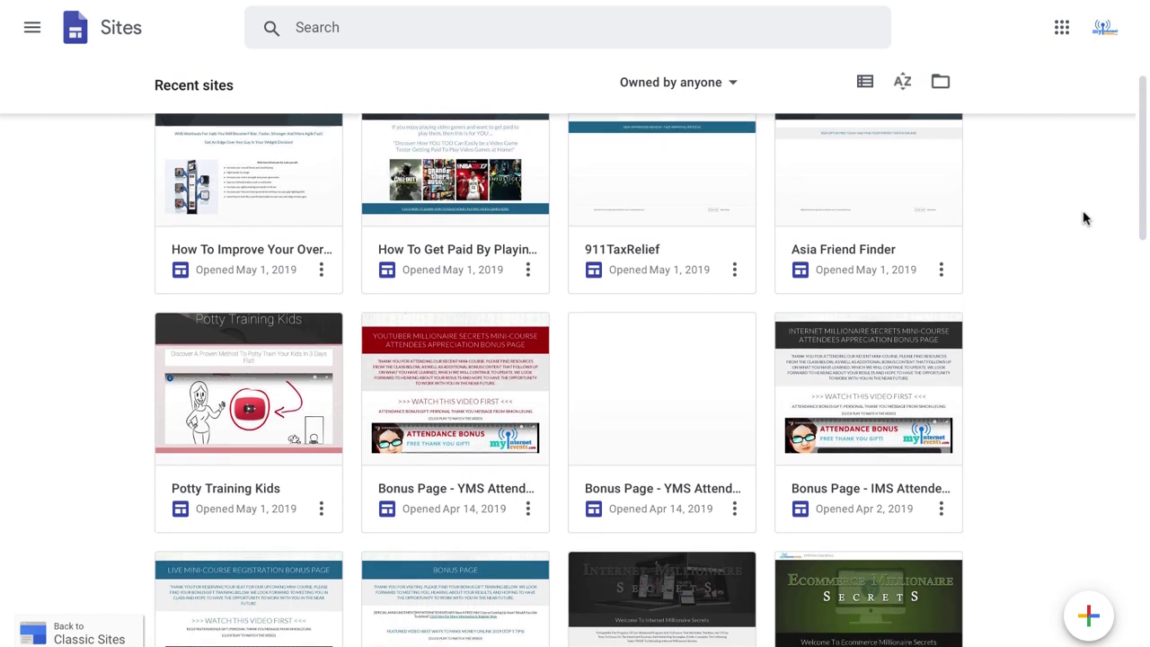
{"action": "scroll", "coordinate": [1085, 219], "scroll_direction": "down", "scroll_amount": 3}
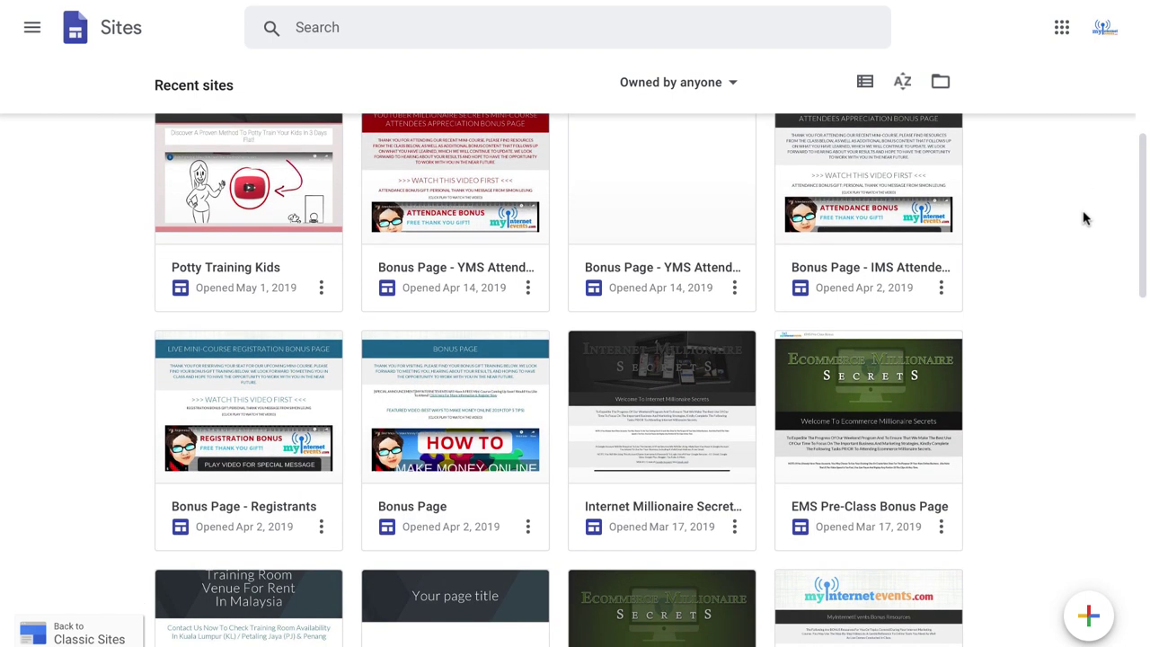
{"action": "scroll", "coordinate": [1084, 218], "scroll_direction": "down", "scroll_amount": 3}
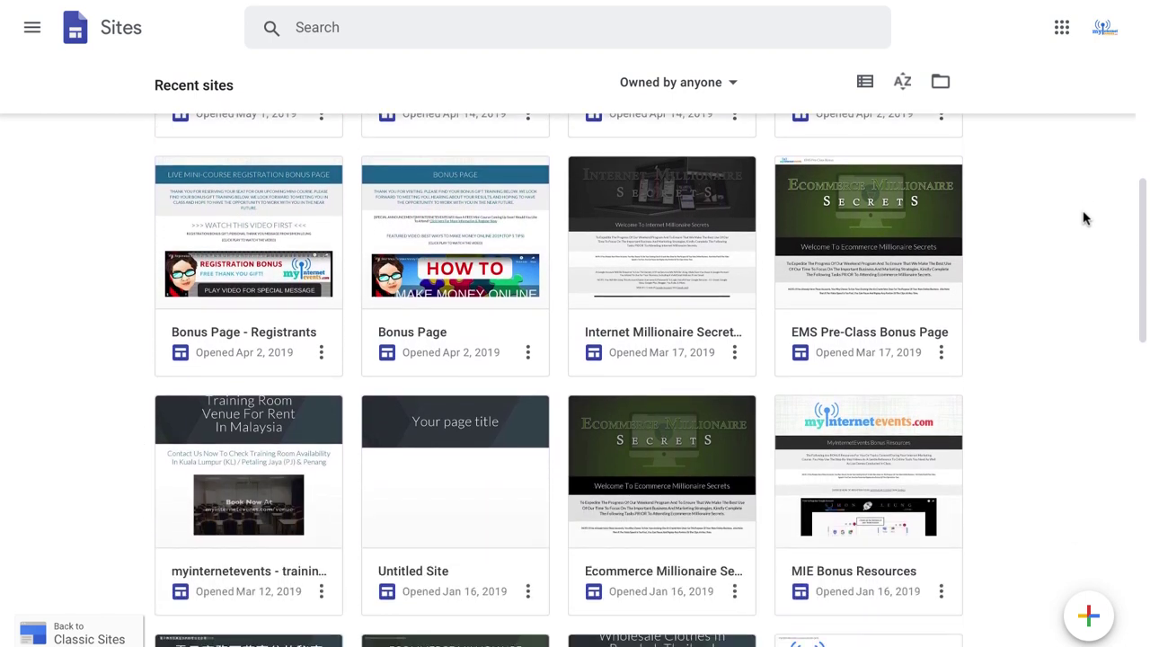
{"action": "scroll", "coordinate": [1084, 218], "scroll_direction": "down", "scroll_amount": 3}
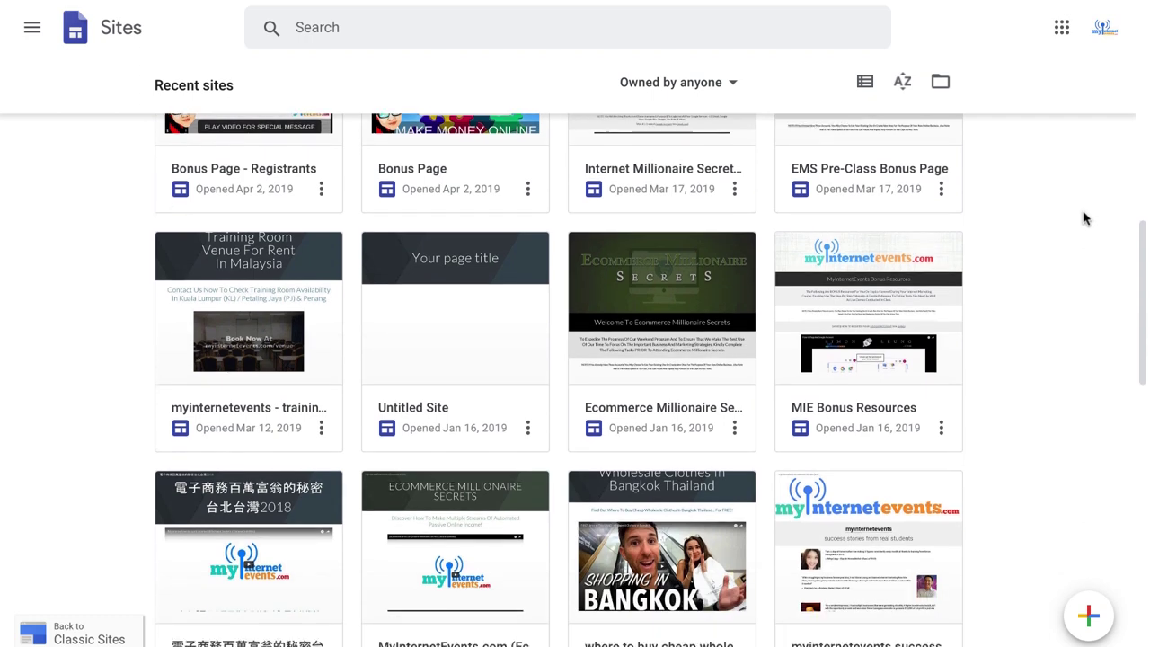
{"action": "scroll", "coordinate": [1084, 219], "scroll_direction": "down", "scroll_amount": 3}
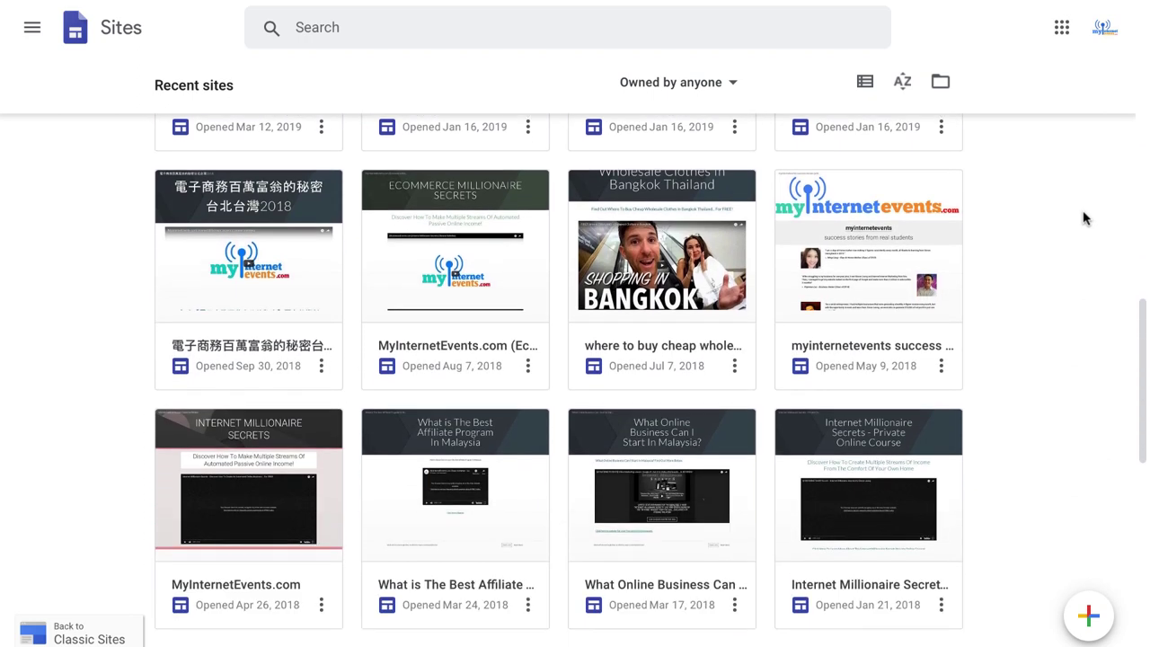
{"action": "scroll", "coordinate": [1083, 216], "scroll_direction": "down", "scroll_amount": 1}
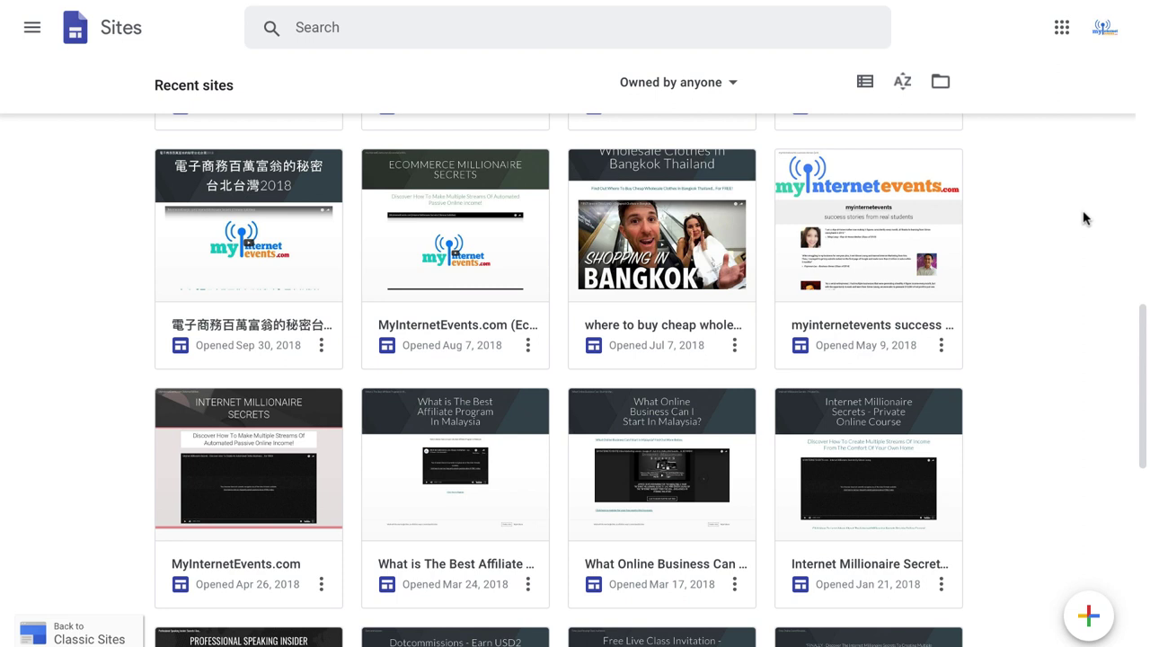
{"action": "key", "text": "ctrl+minus"}
{"action": "key", "text": "ctrl+minus"}
{"action": "key", "text": "ctrl+minus"}
{"action": "key", "text": "ctrl+minus"}
{"action": "key", "text": "ctrl+minus"}
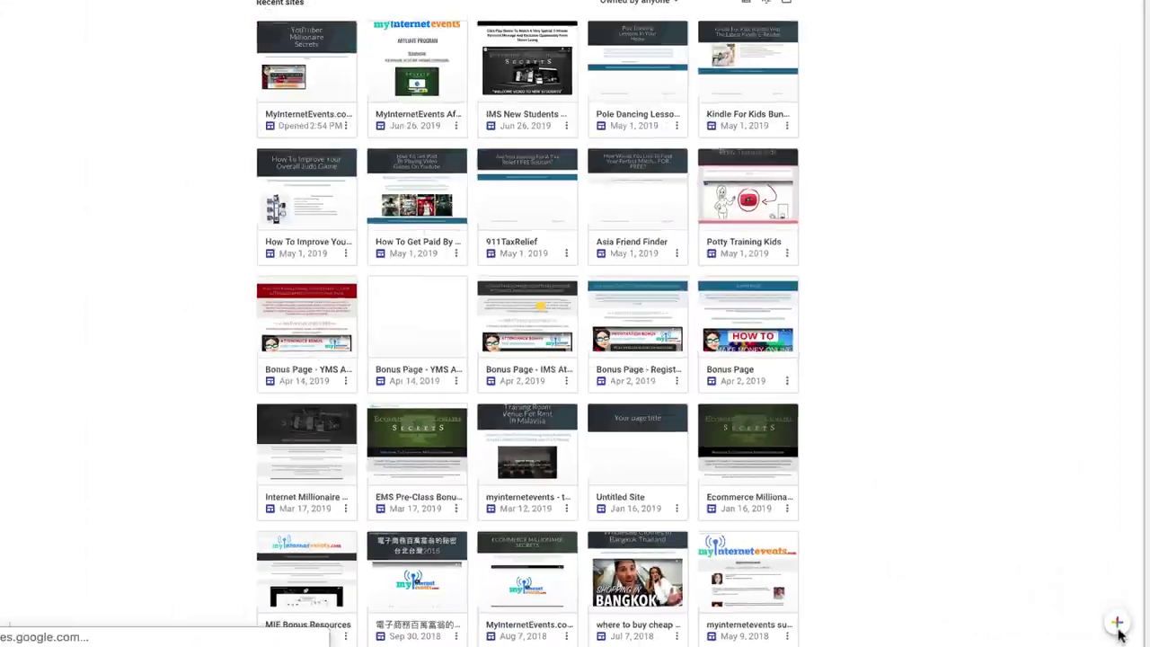
Step: Create a new blank site, check the Safari reference page, and return to the editor
{"action": "left_click", "coordinate": [986, 550]}
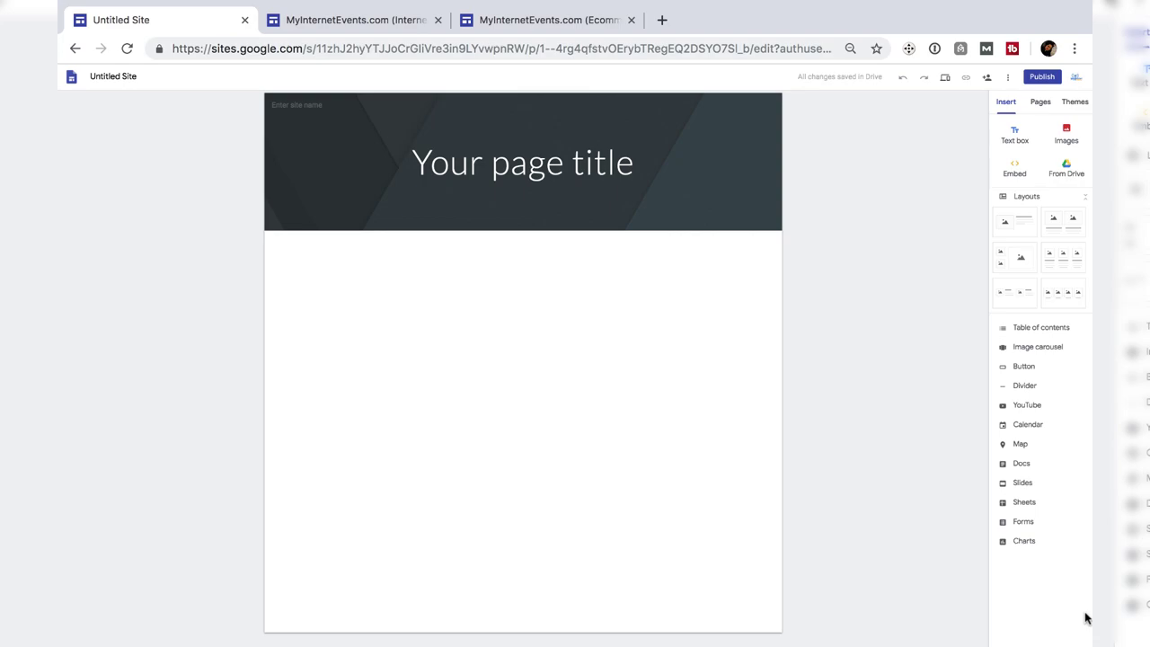
{"action": "key", "text": "super+Tab"}
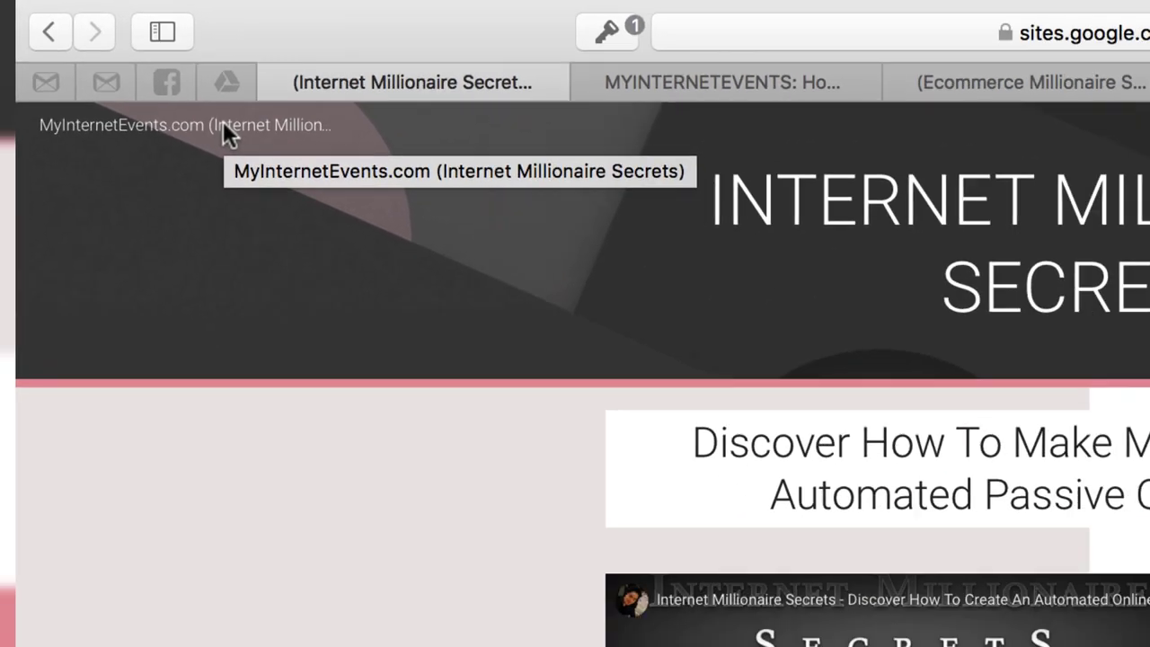
{"action": "key", "text": "super+Tab"}
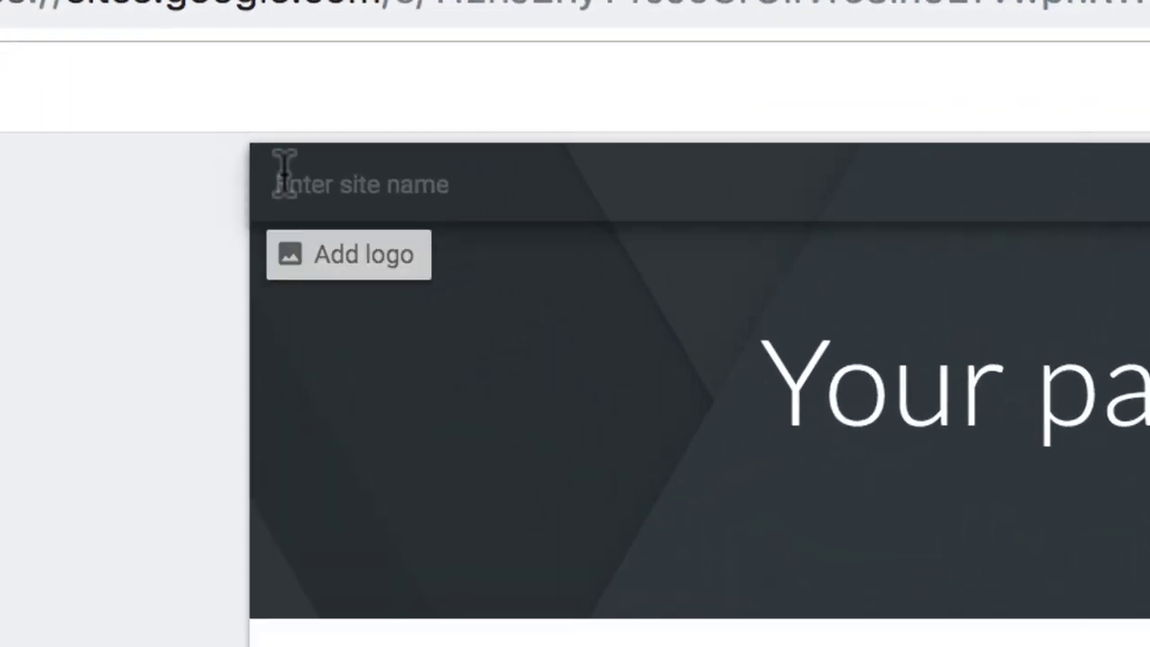
Step: Name the site 'MyInternetEvents.com (YouTuber Millionaire Secrets)'
{"action": "left_click", "coordinate": [279, 99]}
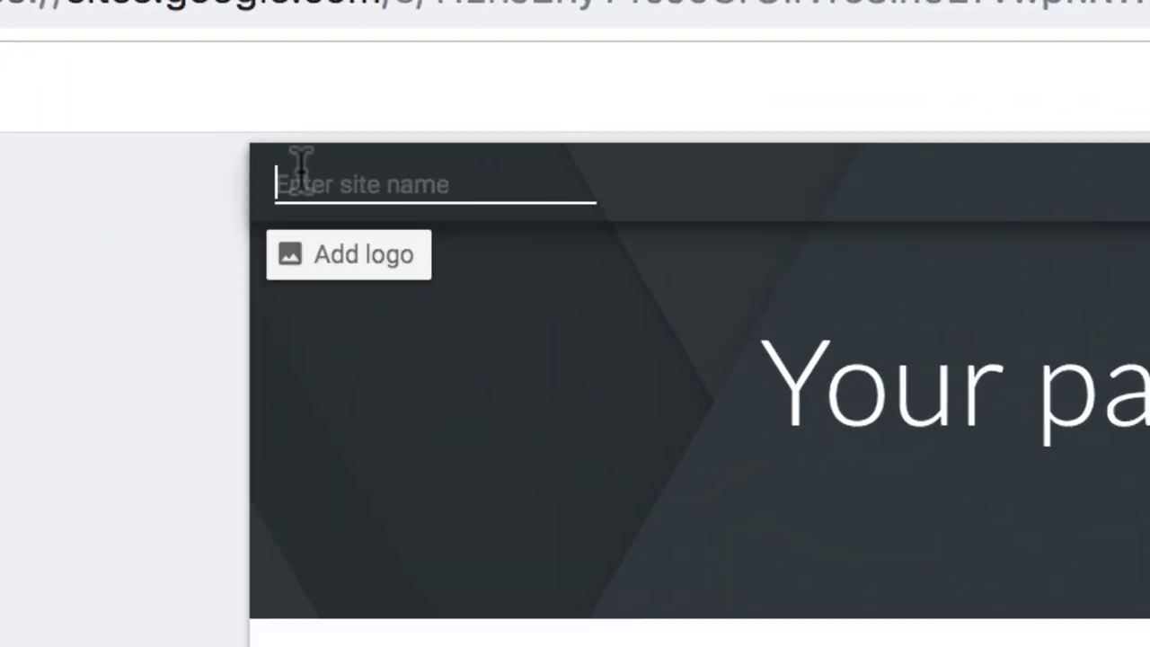
{"action": "type", "text": "MyInternetE"}
{"action": "type", "text": "v"}
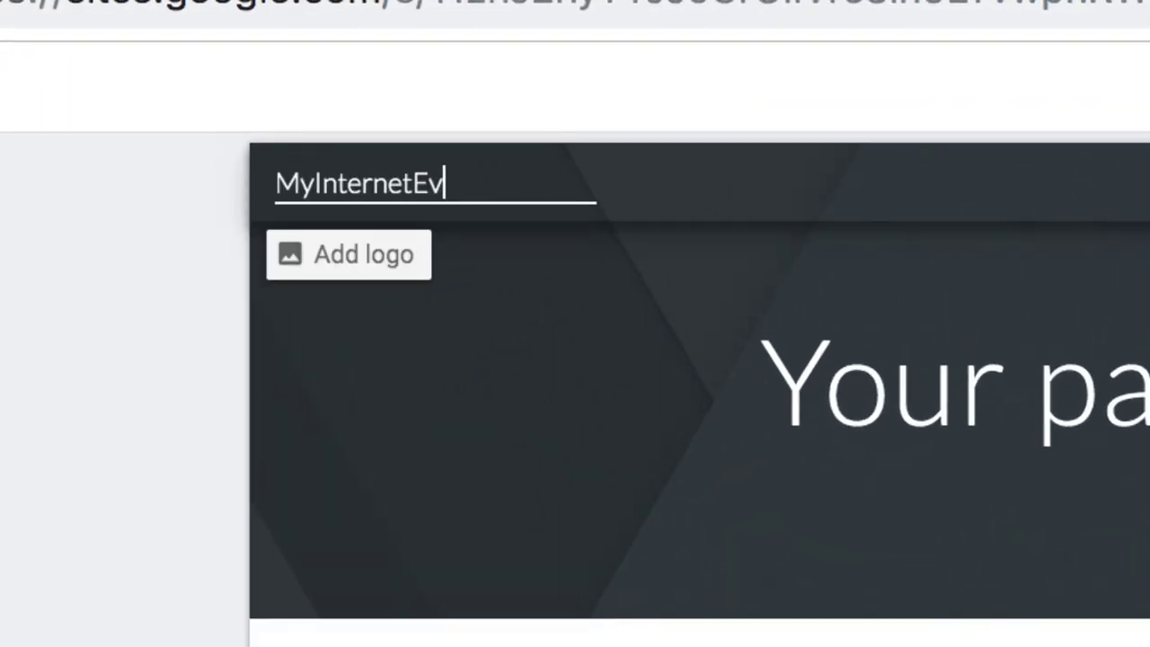
{"action": "type", "text": "ents.com ("}
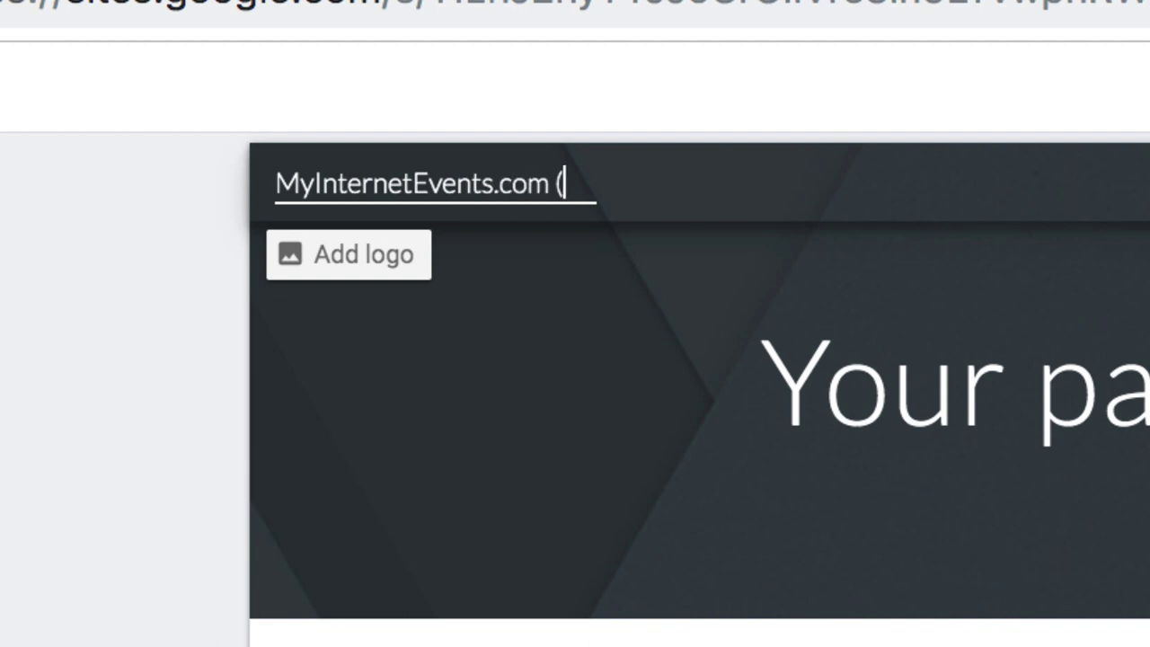
{"action": "type", "text": "YouTub"}
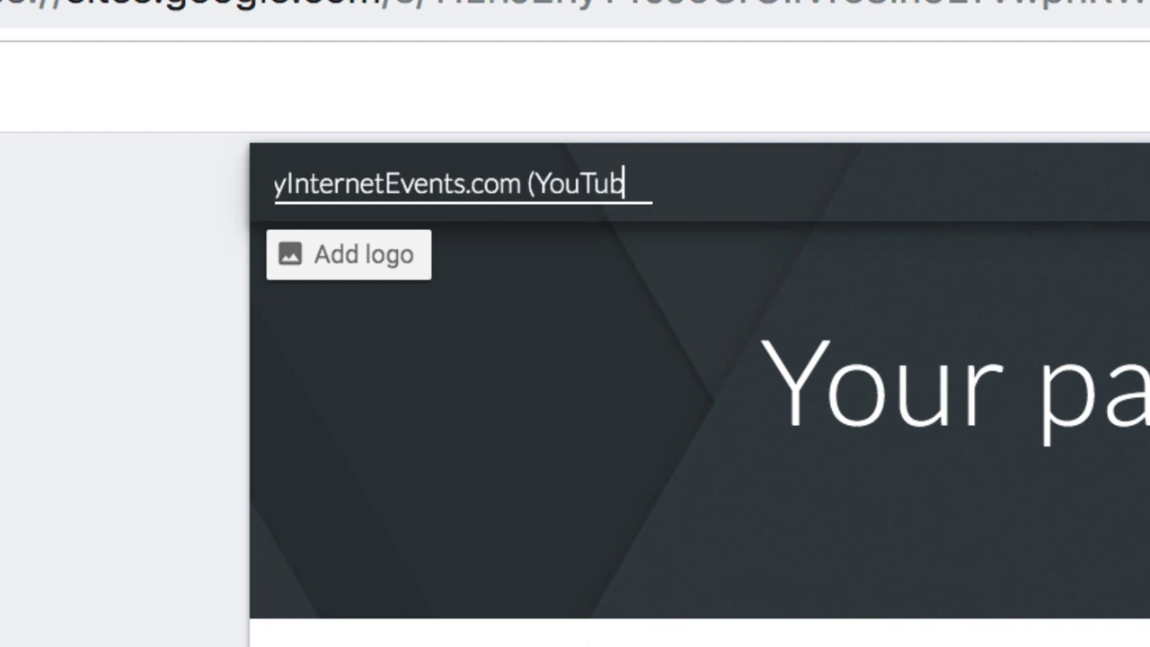
{"action": "type", "text": "er Millionaire Secrets"}
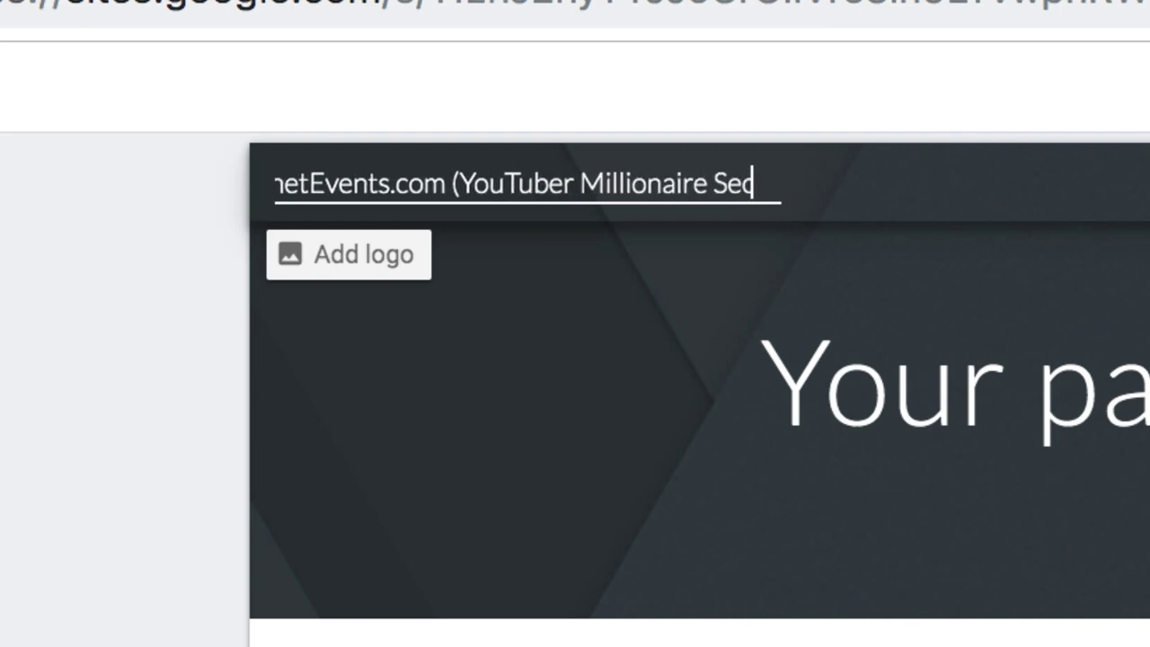
{"action": "type", "text": ")"}
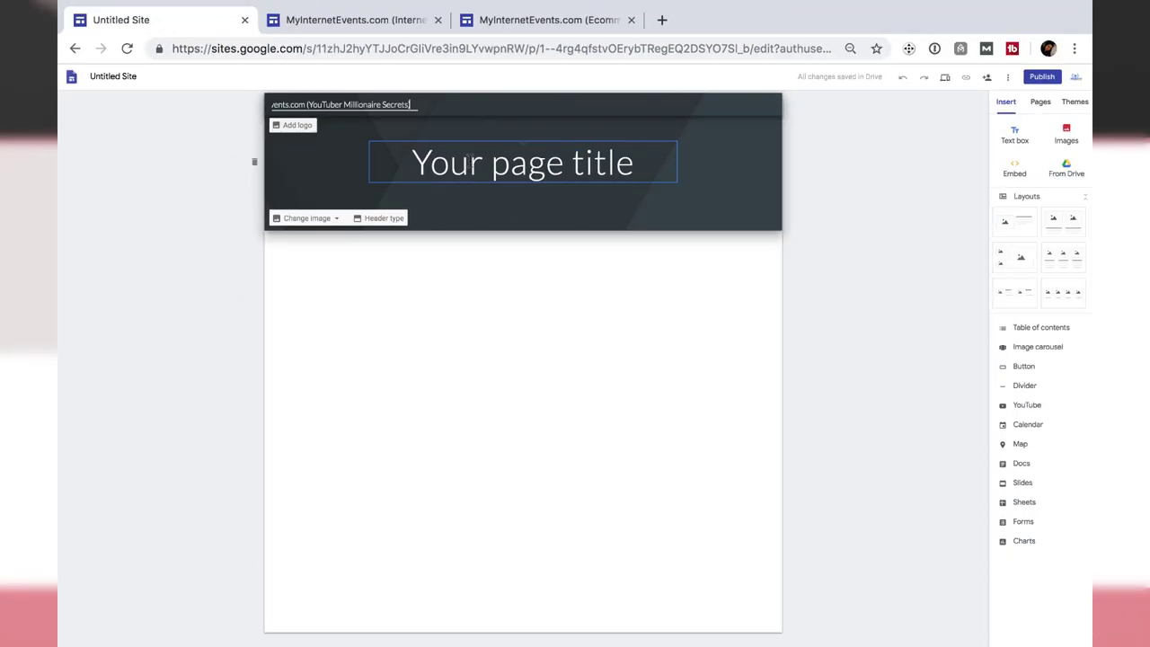
Step: Replace the placeholder page title with 'YouTuber Millionaire Secrets'
{"action": "left_click", "coordinate": [952, 387]}
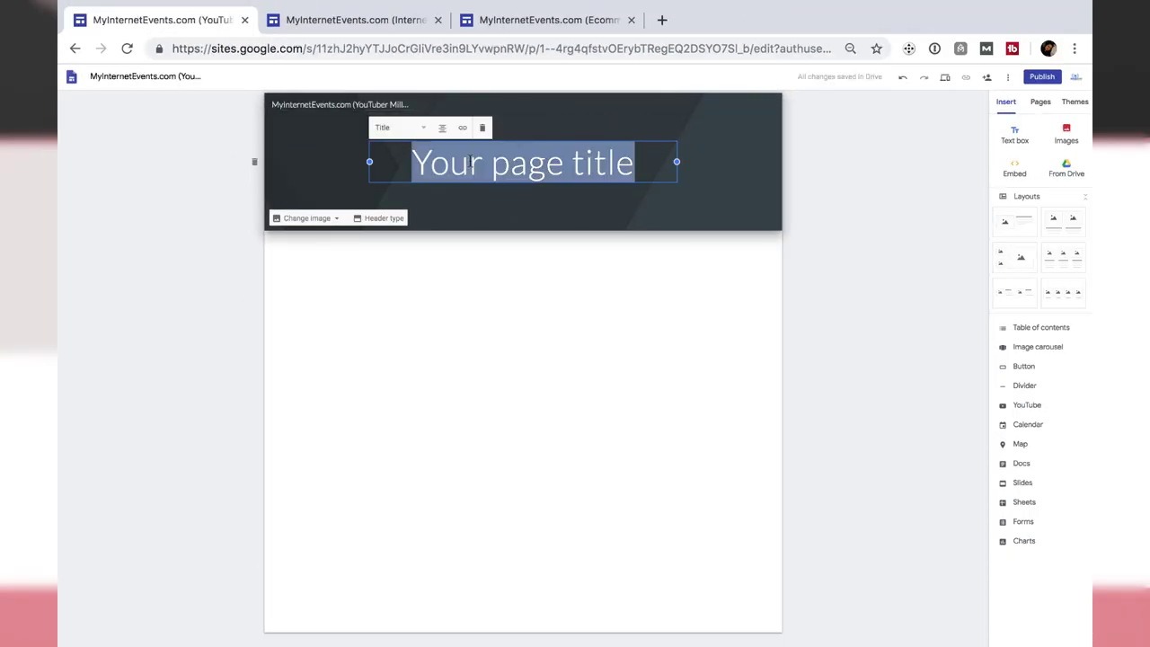
{"action": "type", "text": "YouTuber "}
{"action": "type", "text": "Millionaire Secrets"}
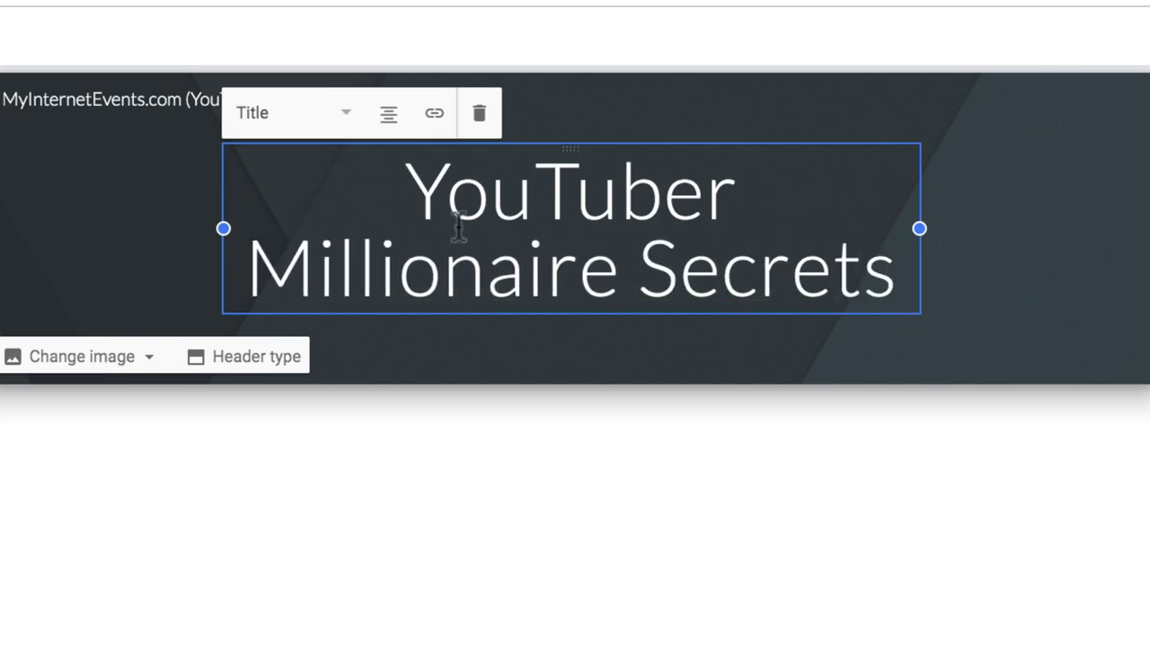
{"action": "key", "text": "Escape"}
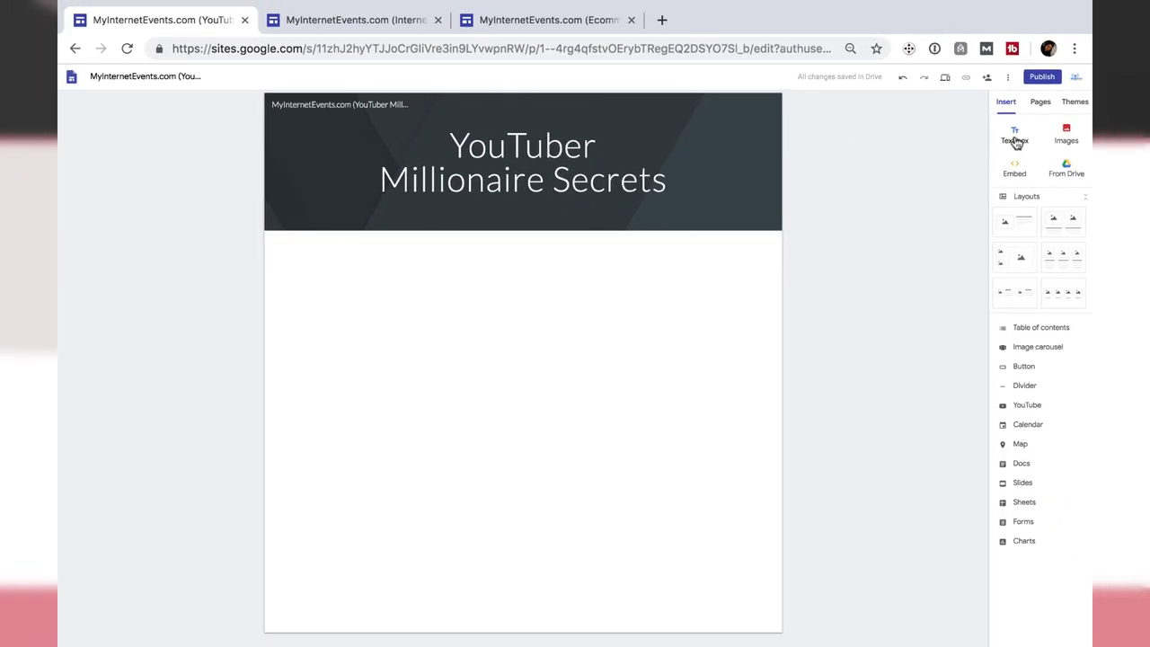
Step: Add a text box below the header and paste the heading copied from the Safari reference site
{"action": "left_click", "coordinate": [1014, 140]}
{"action": "key", "text": "super+Tab"}
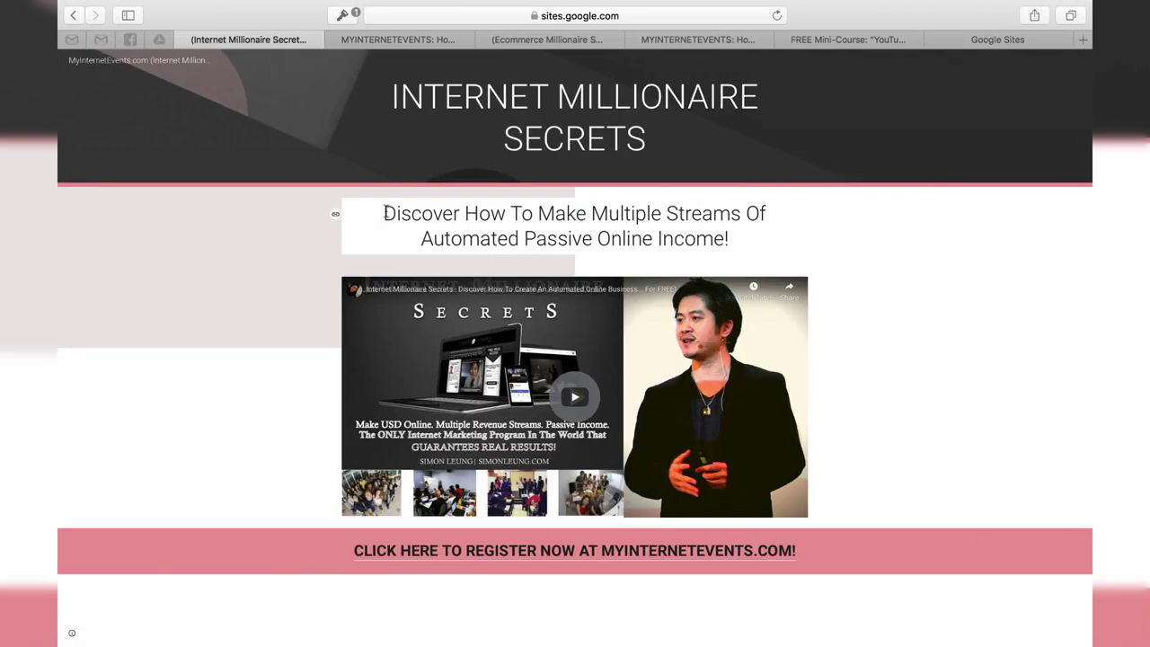
{"action": "left_click_drag", "start_coordinate": [384, 213], "coordinate": [732, 238]}
{"action": "right_click", "coordinate": [690, 234]}
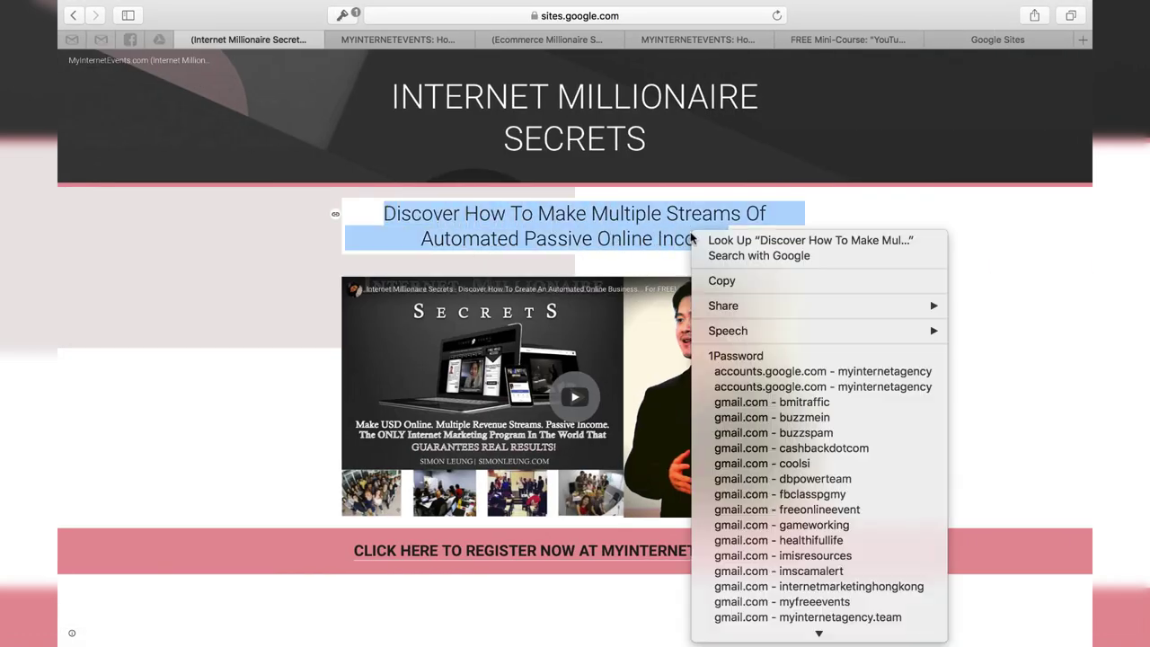
{"action": "left_click", "coordinate": [719, 279]}
{"action": "key", "text": "super+Tab"}
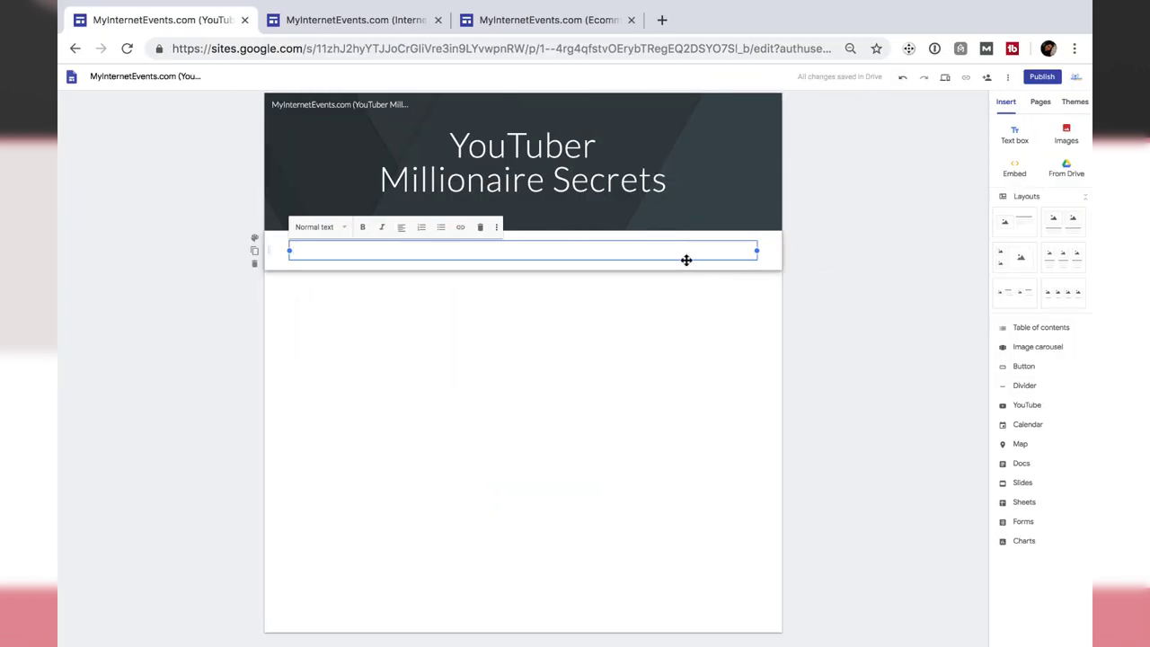
{"action": "key", "text": "super+v"}
Step: Insert 'On YouTube - Even Without Making Videos' before the exclamation mark and apply Title style
{"action": "key", "text": "Left"}
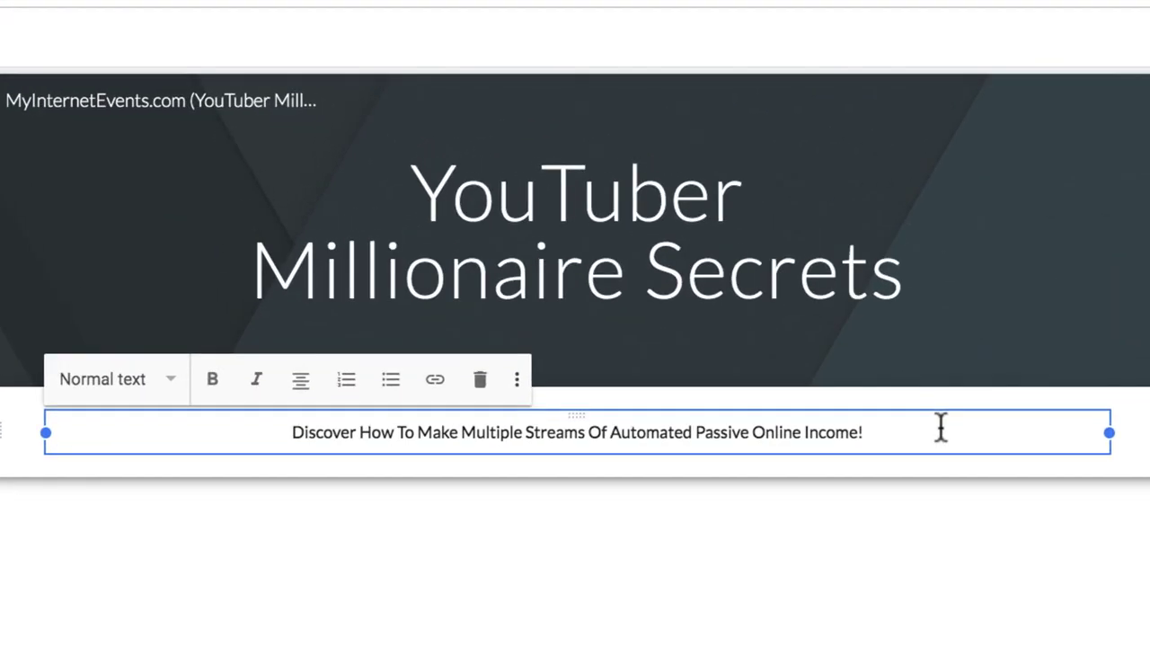
{"action": "type", "text": "On YouTu"}
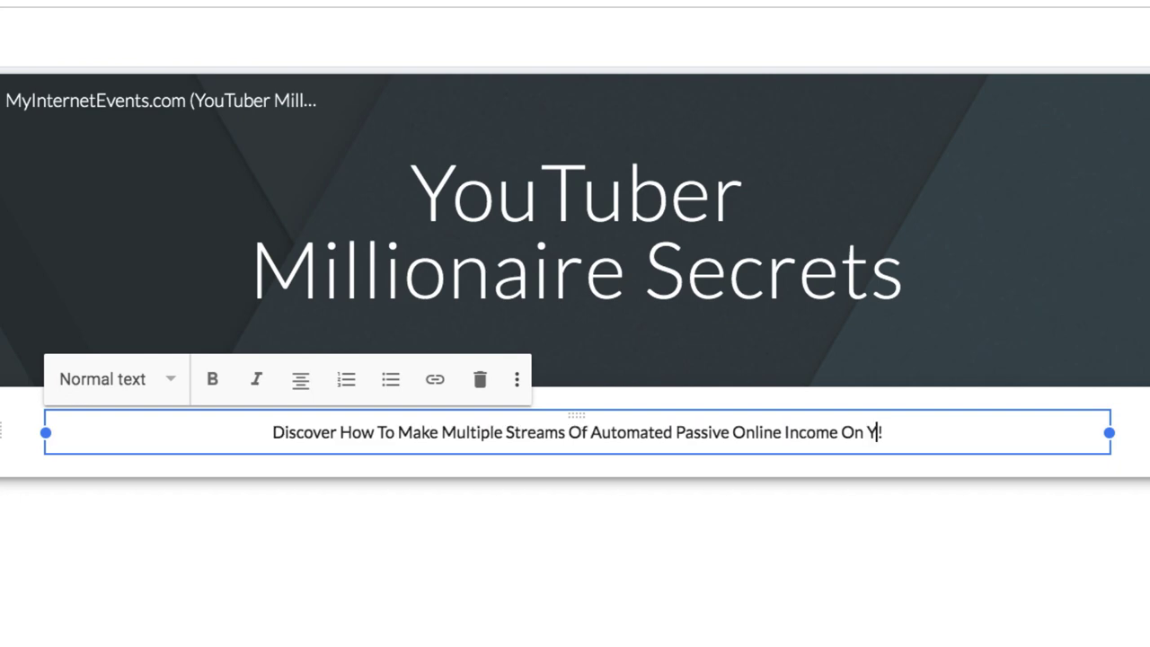
{"action": "type", "text": "be - Even Witho"}
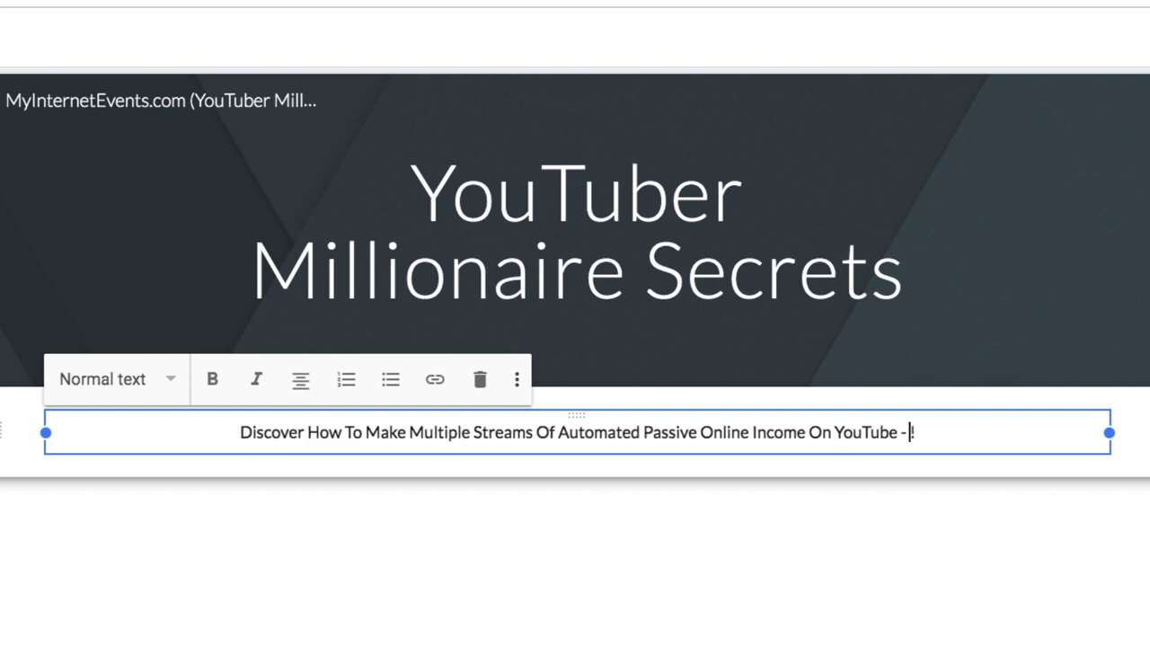
{"action": "type", "text": "ut Making Videos"}
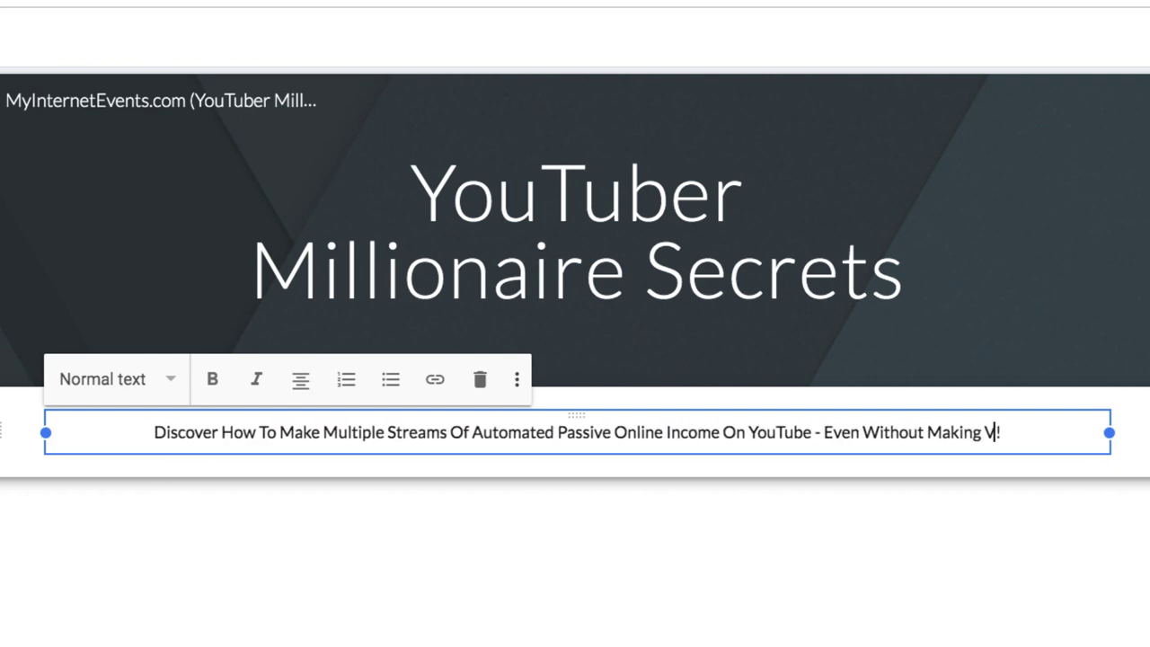
{"action": "key", "text": "ctrl+a"}
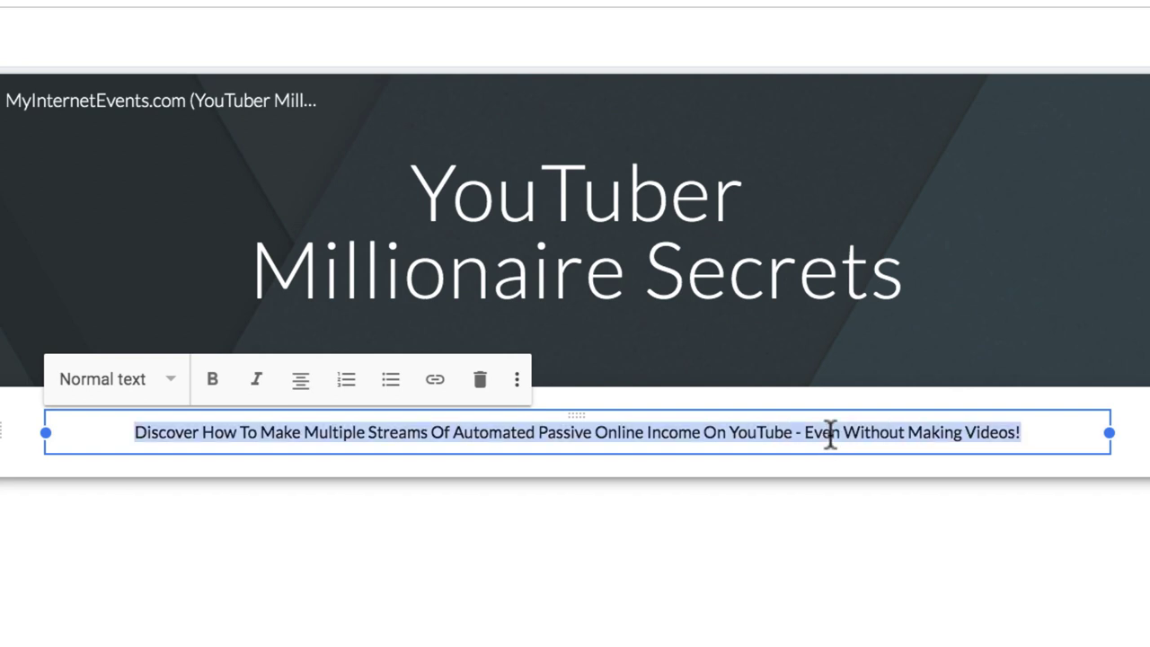
{"action": "left_click", "coordinate": [162, 392]}
{"action": "left_click", "coordinate": [151, 435]}
{"action": "left_click", "coordinate": [1045, 514]}
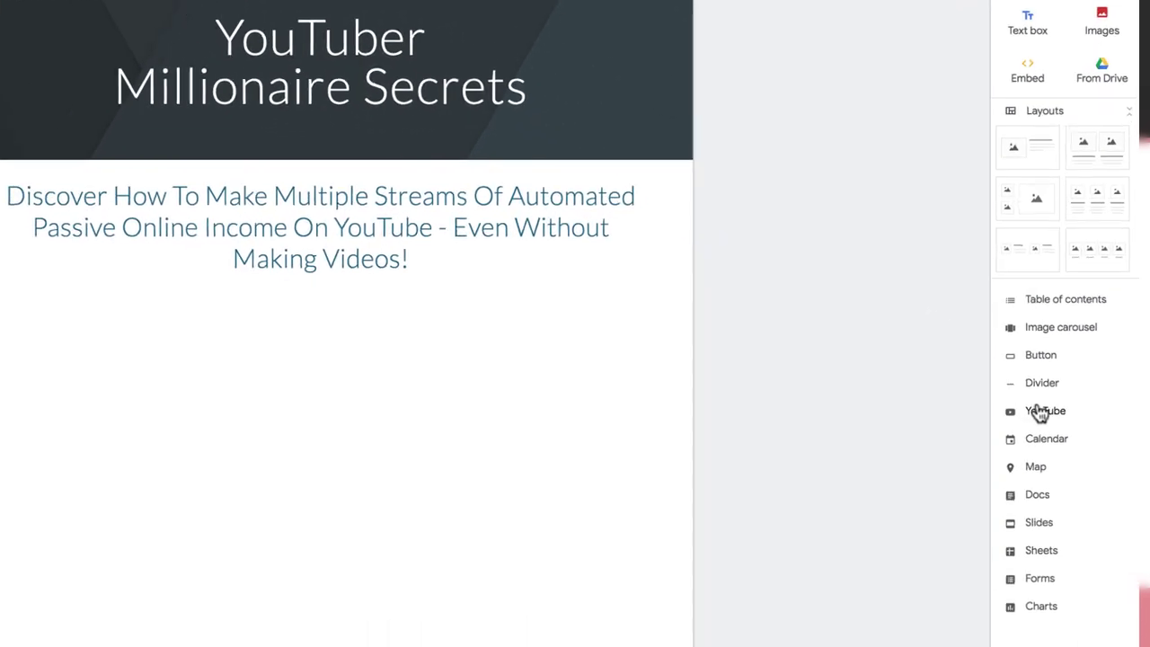
Step: Search YouTube for 'youtuber millionaire secrets' and embed the first result below the subtitle
{"action": "left_click", "coordinate": [1027, 405]}
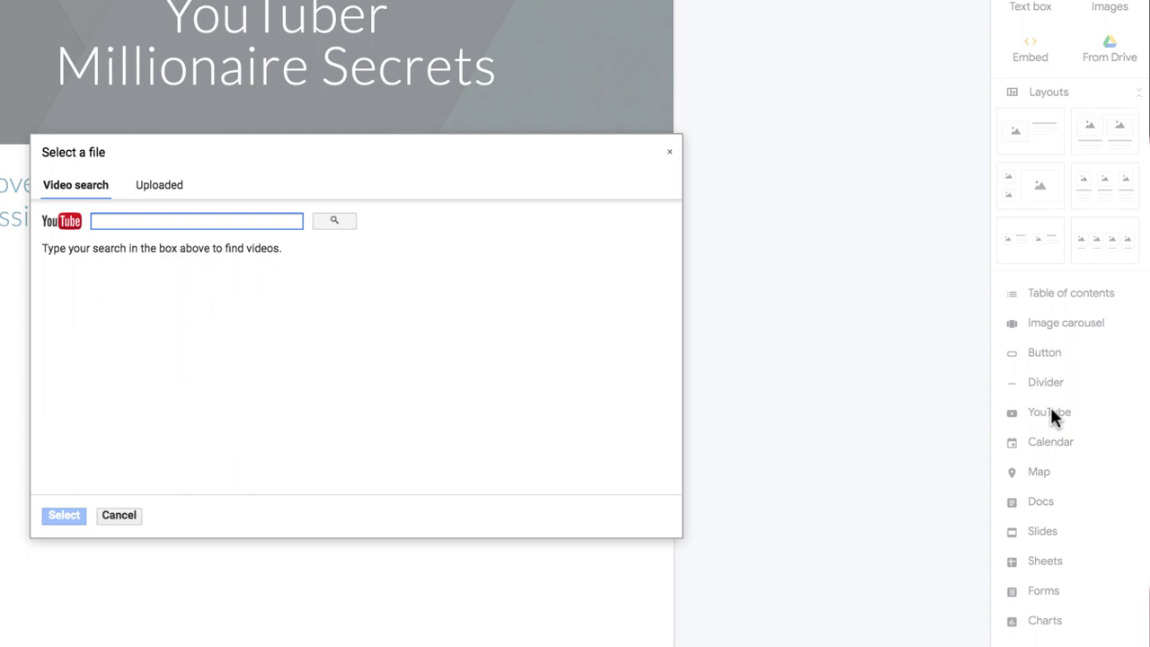
{"action": "type", "text": "youtub"}
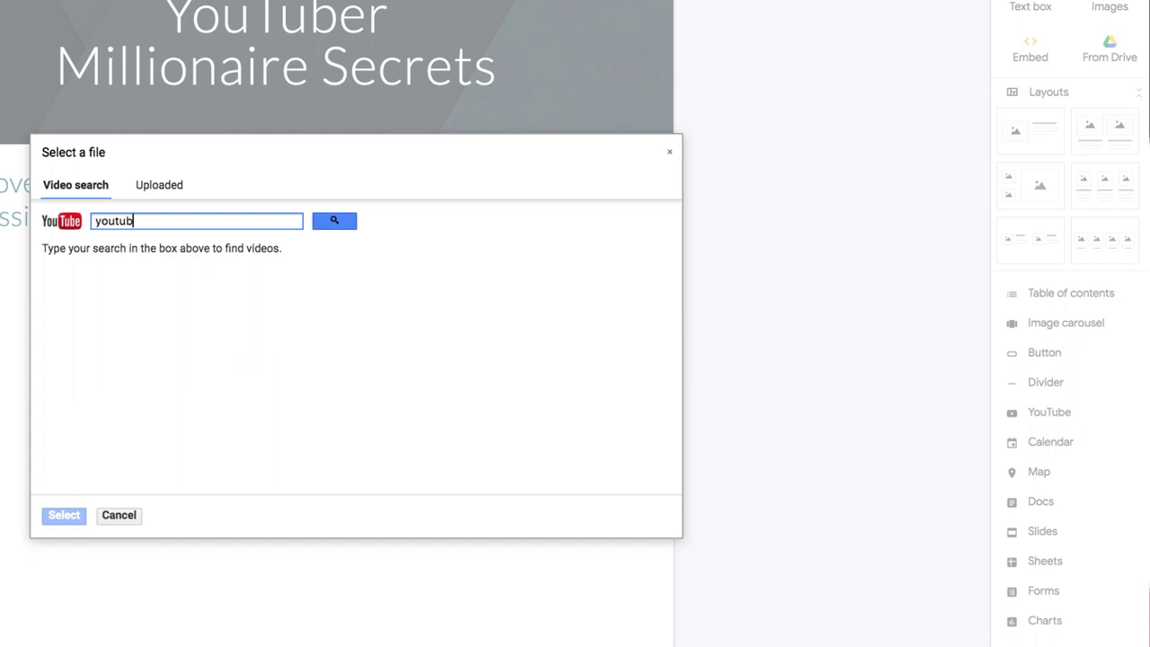
{"action": "type", "text": "er millionaire secrets"}
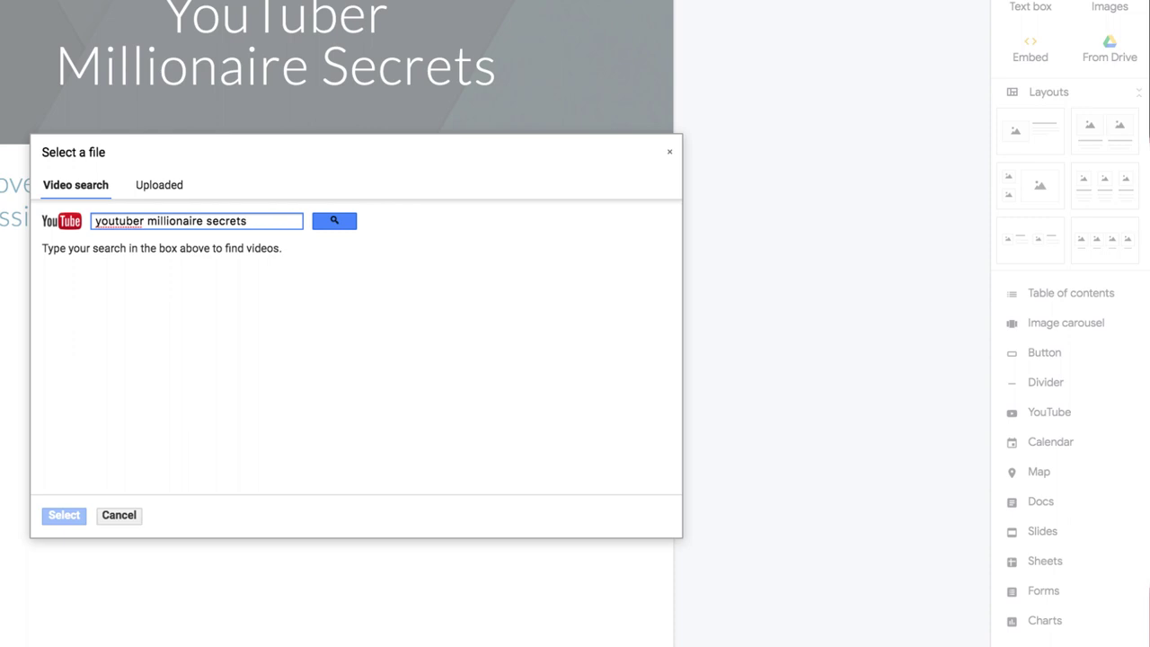
{"action": "left_click", "coordinate": [336, 223]}
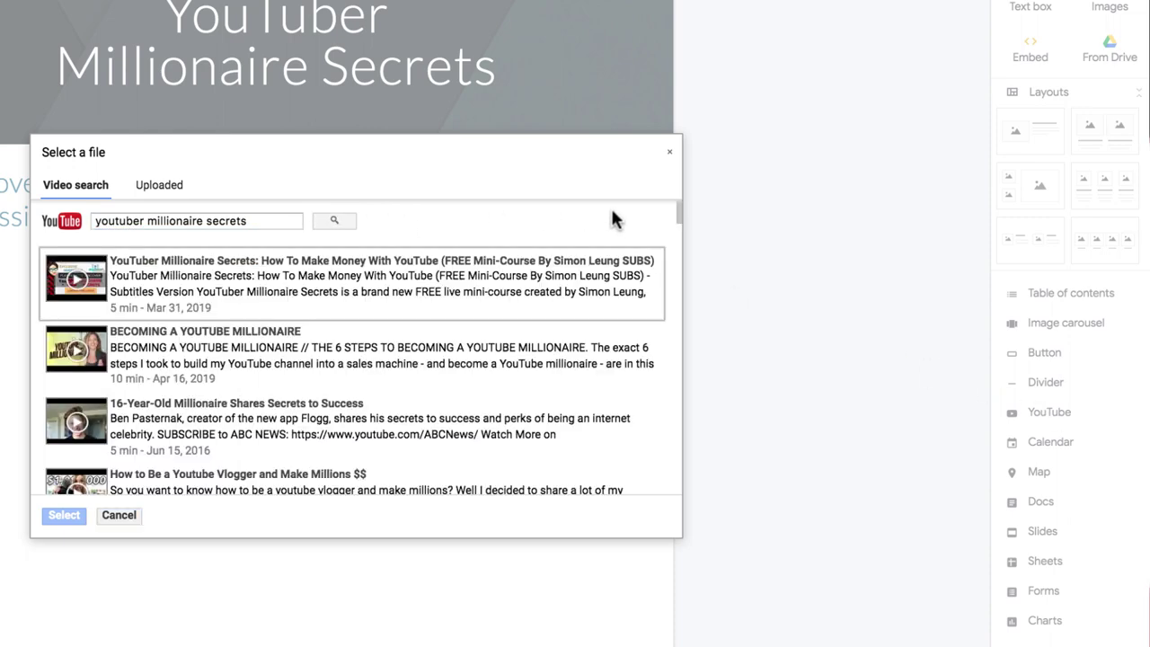
{"action": "left_click", "coordinate": [497, 269]}
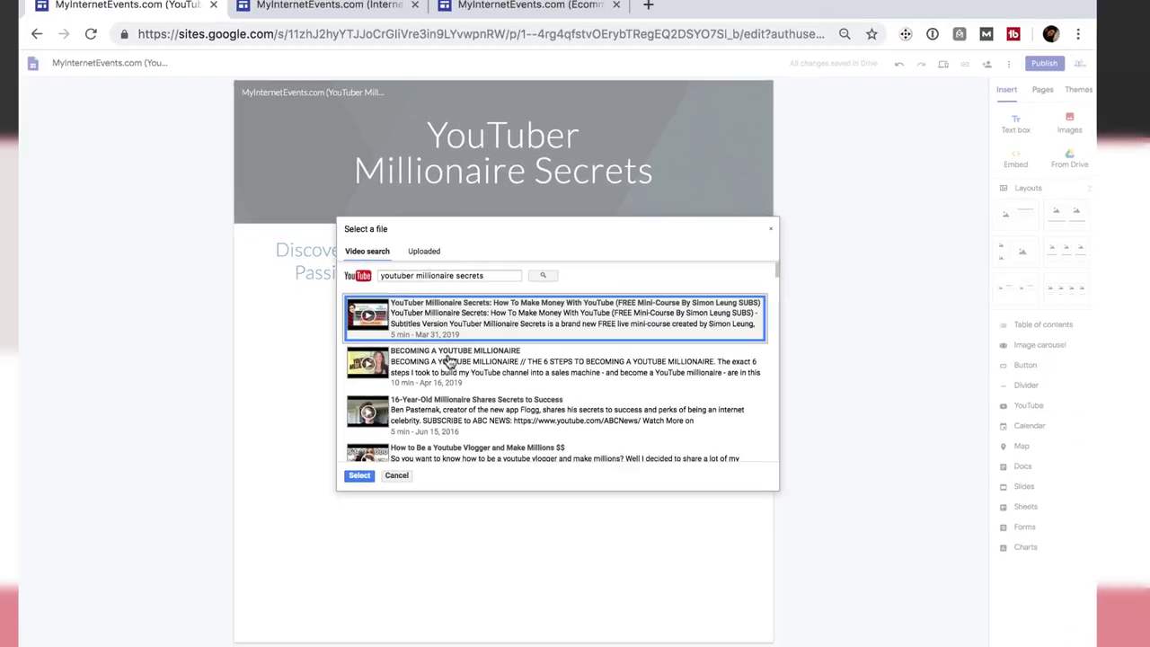
{"action": "left_click", "coordinate": [360, 475]}
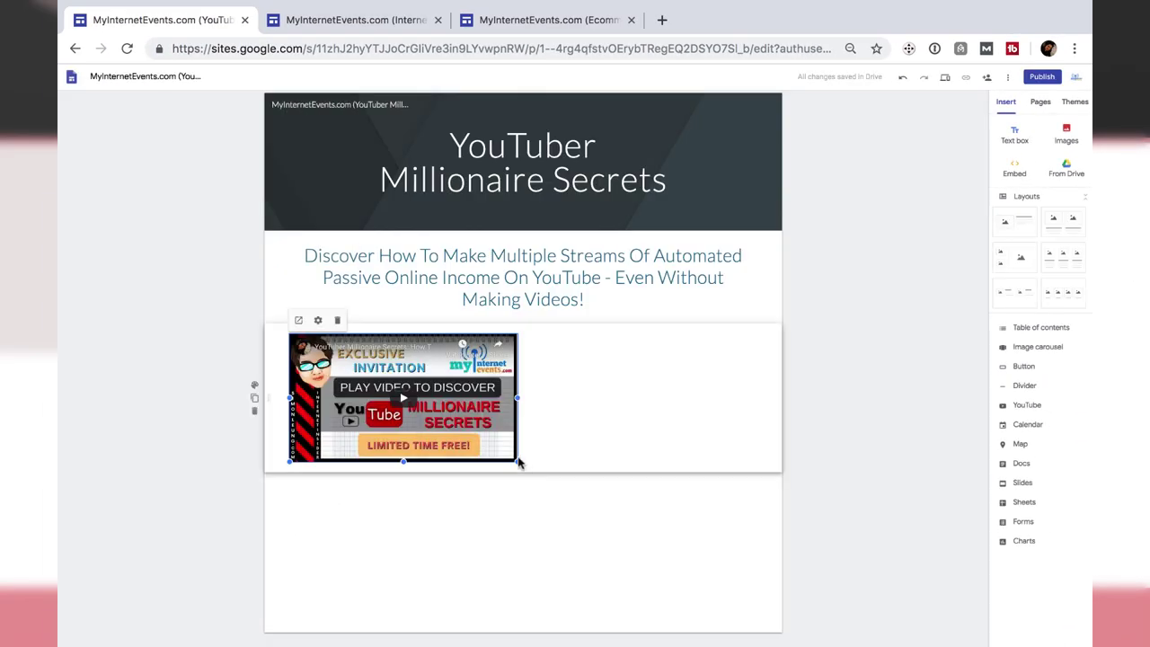
Step: Stretch the video embed to full page width and add an empty text box beneath it
{"action": "left_click_drag", "start_coordinate": [519, 461], "coordinate": [788, 613]}
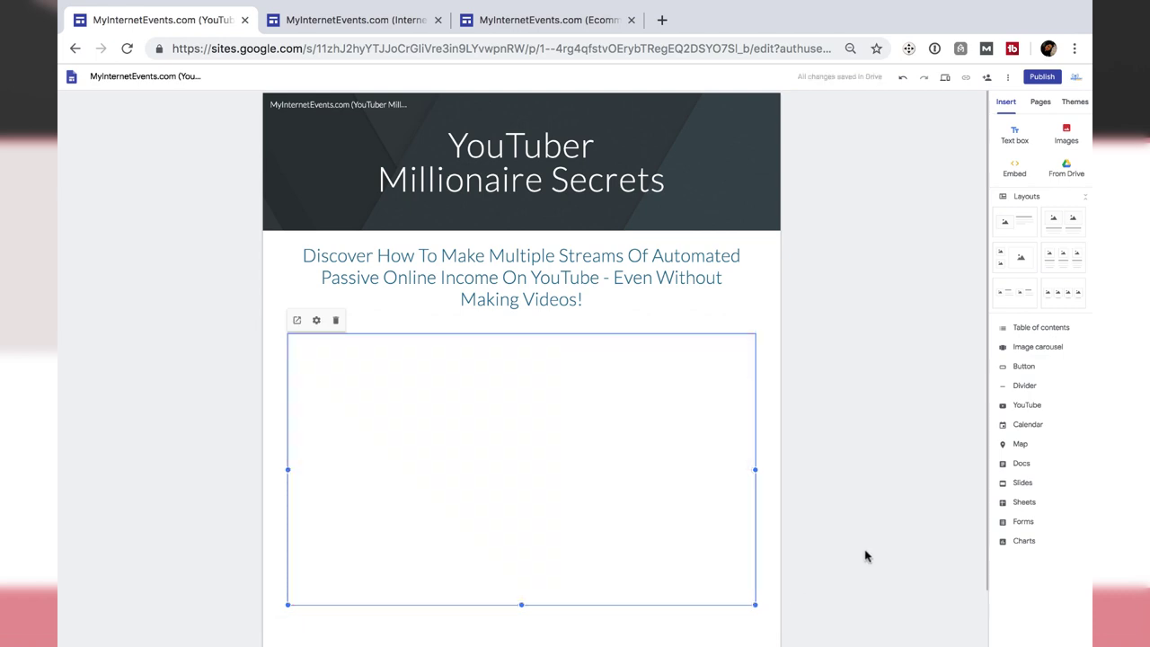
{"action": "scroll", "coordinate": [865, 556], "scroll_direction": "down", "scroll_amount": 2}
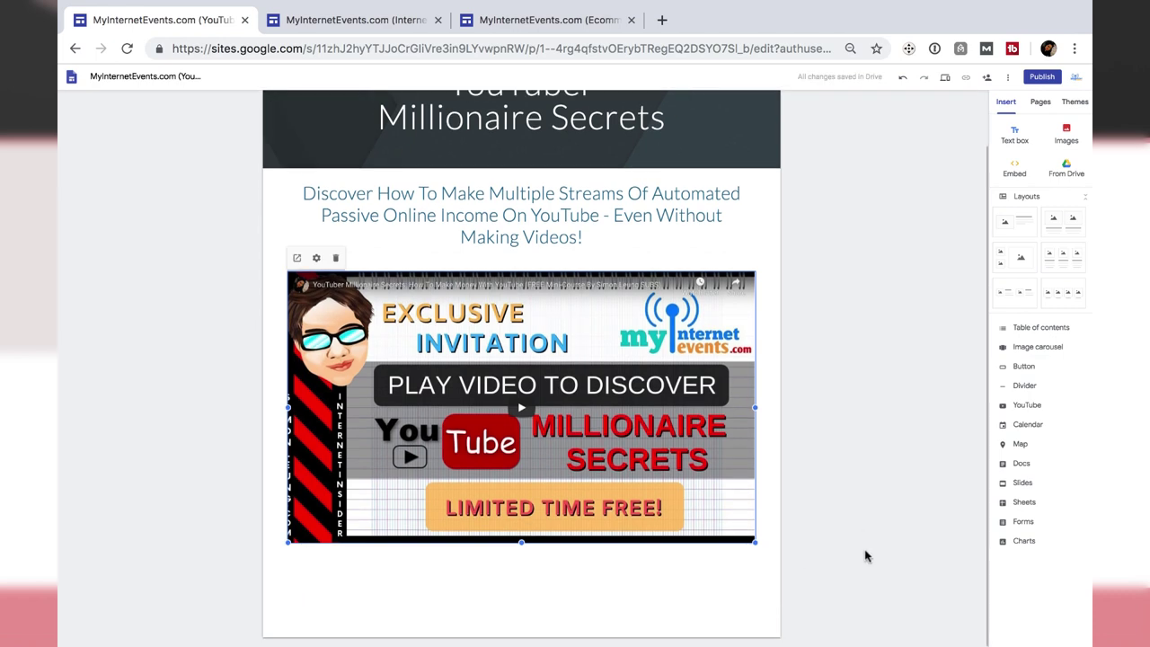
{"action": "left_click", "coordinate": [1015, 135]}
Step: Copy the register link text from the reference page in Safari
{"action": "key", "text": "super+Tab"}
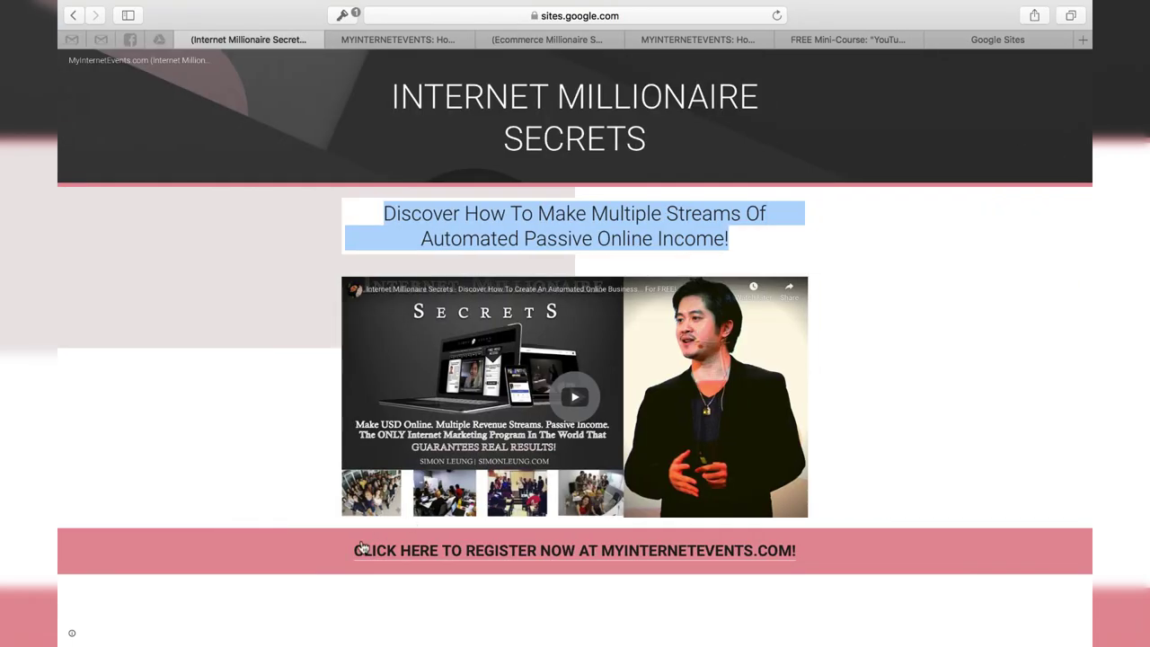
{"action": "left_click_drag", "start_coordinate": [352, 551], "coordinate": [432, 545]}
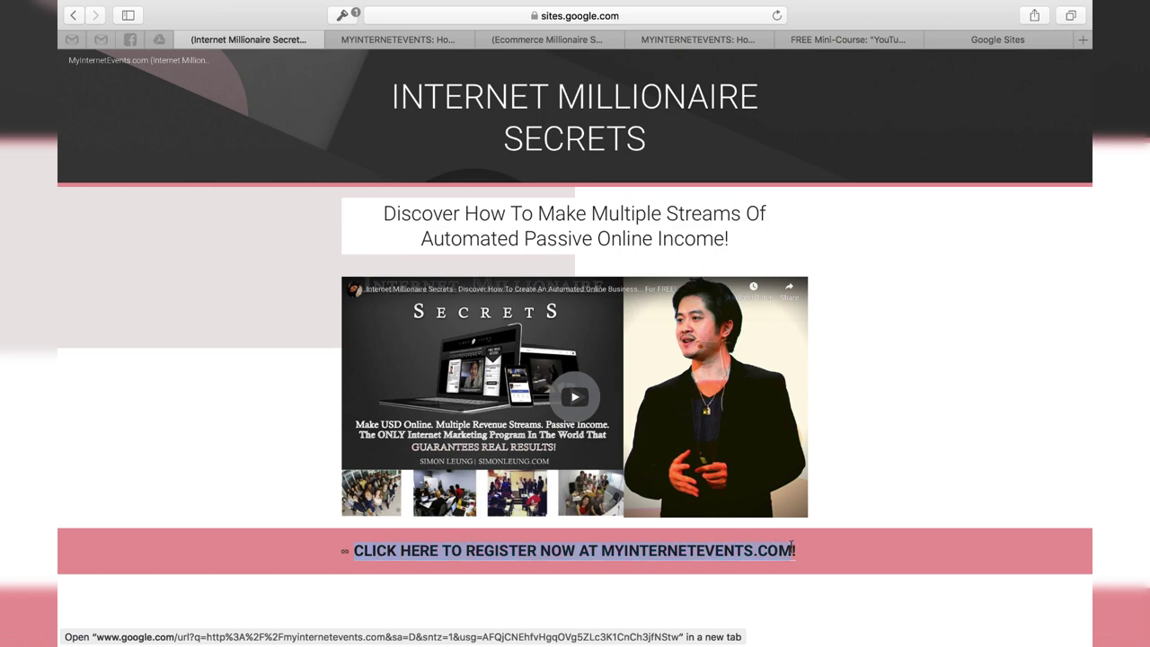
{"action": "key", "text": "super+c"}
{"action": "key", "text": "super+Tab"}
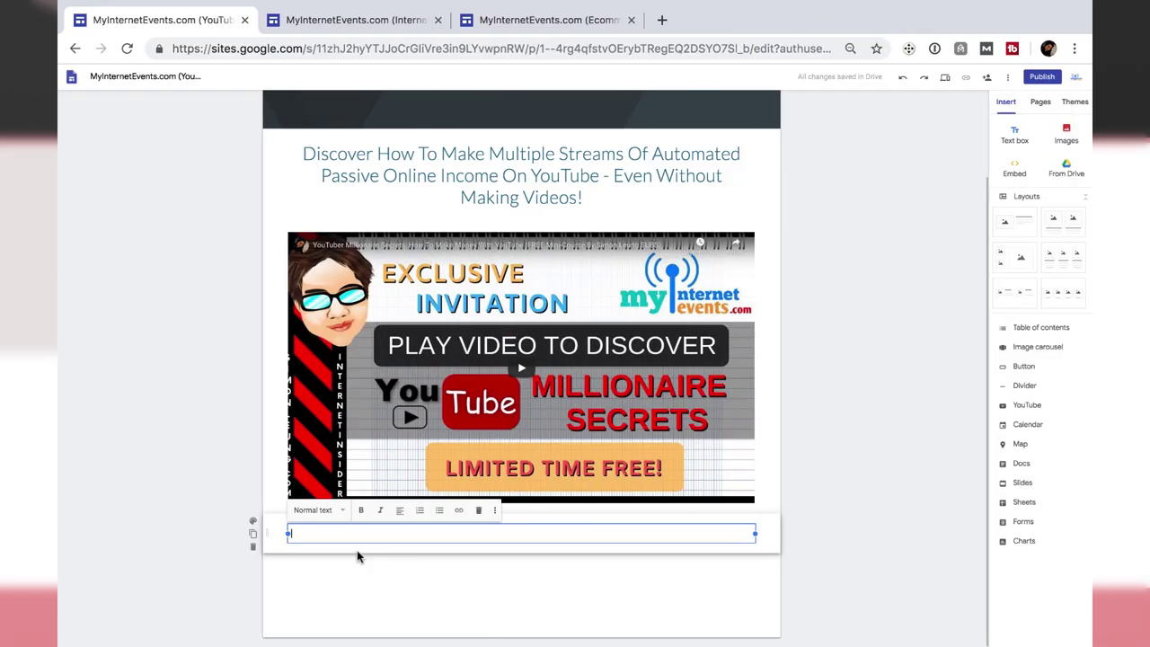
{"action": "key", "text": "super+v"}
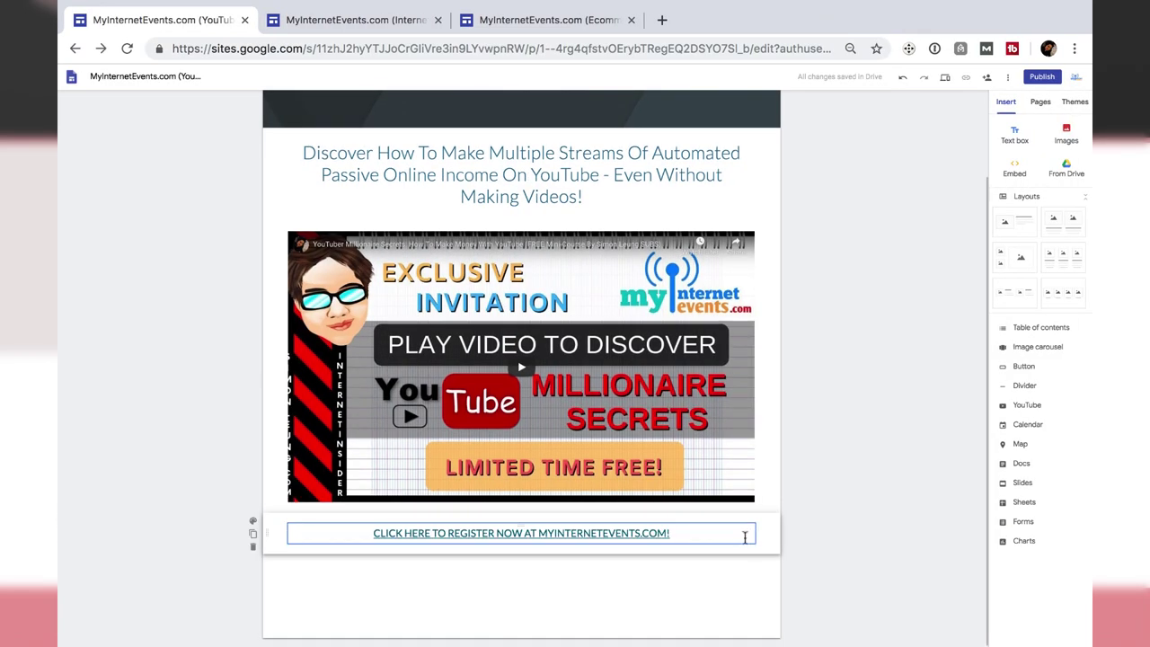
{"action": "triple_click", "coordinate": [670, 534]}
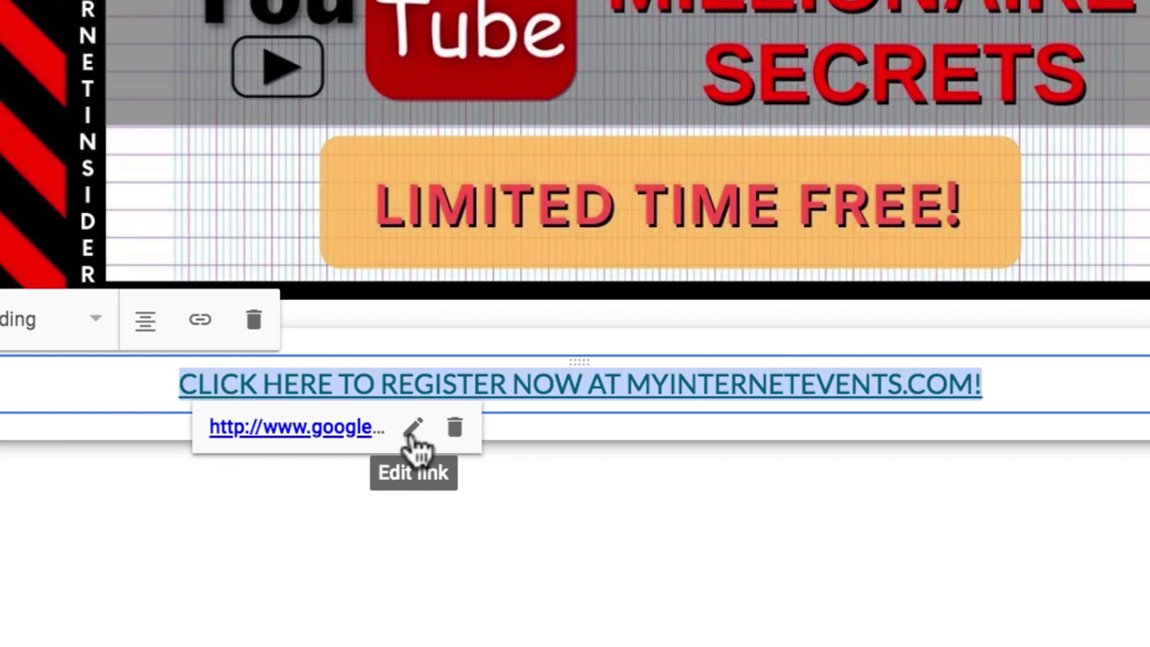
{"action": "left_click", "coordinate": [414, 435]}
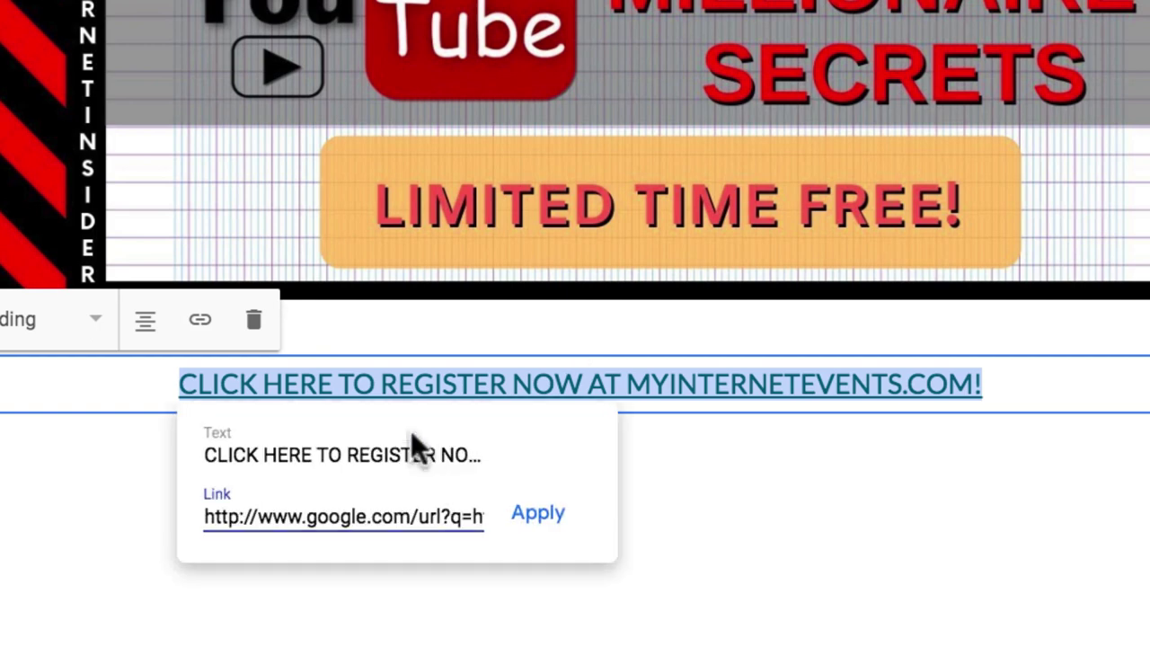
{"action": "triple_click", "coordinate": [395, 512]}
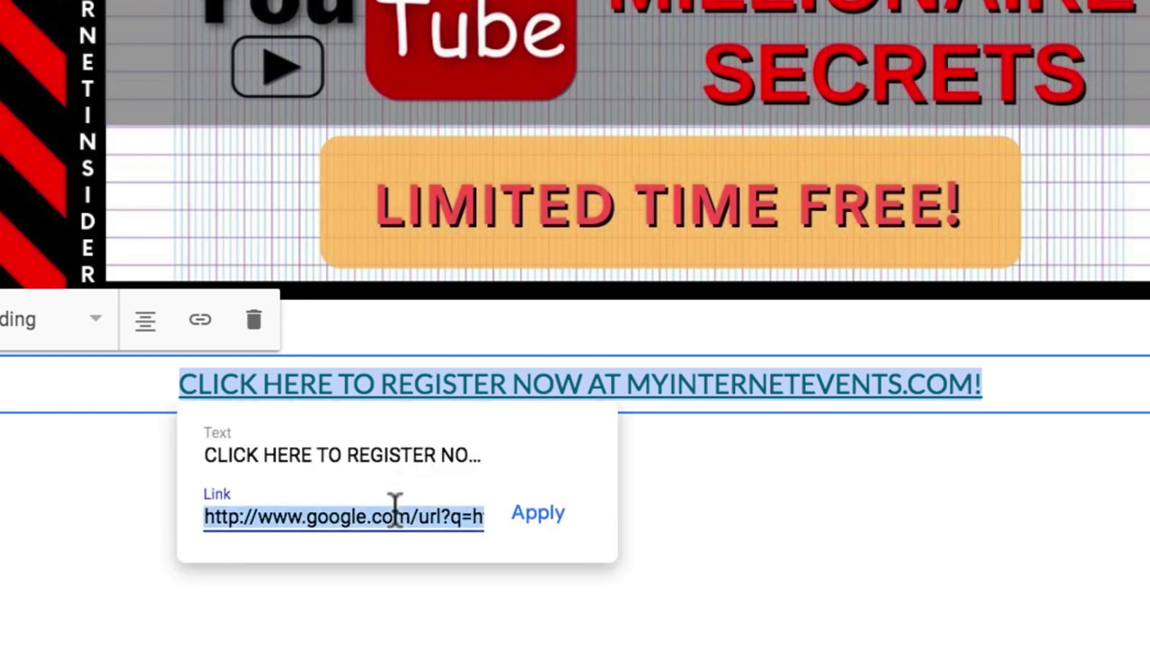
{"action": "type", "text": "http"}
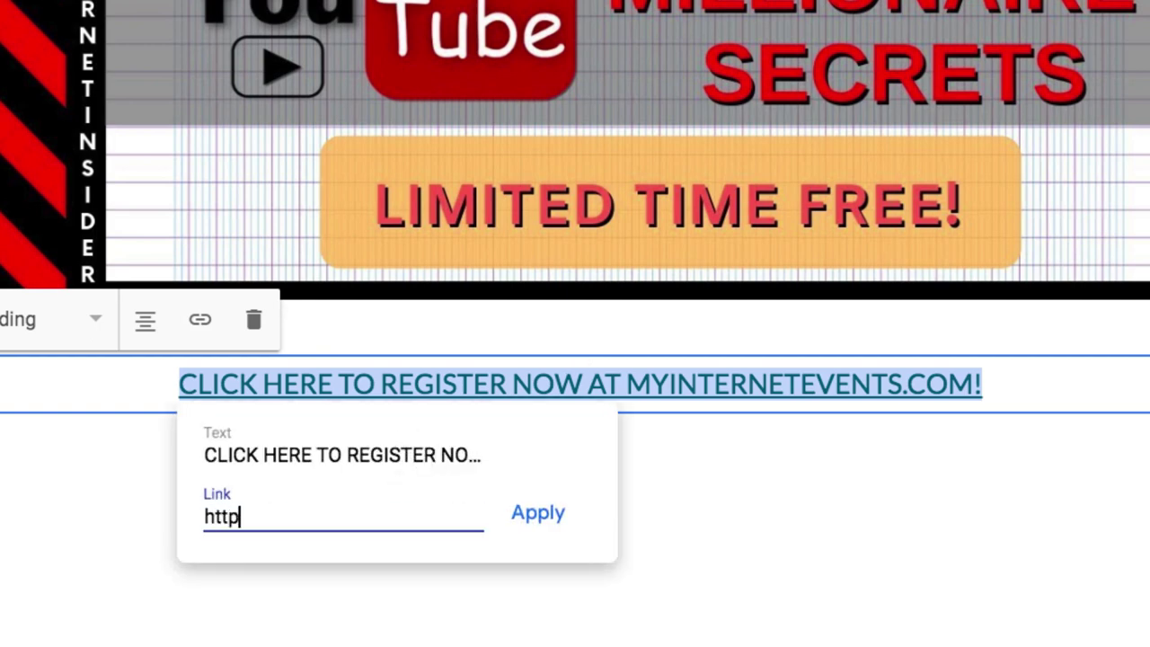
{"action": "type", "text": "://myinternet"}
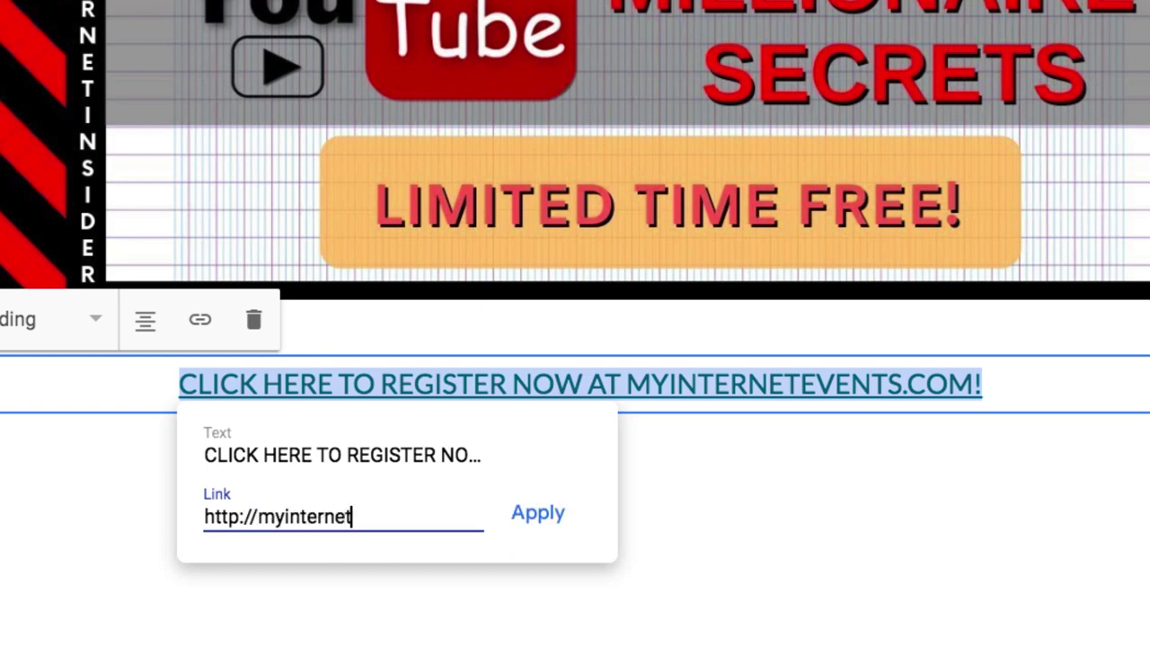
{"action": "type", "text": "events.com"}
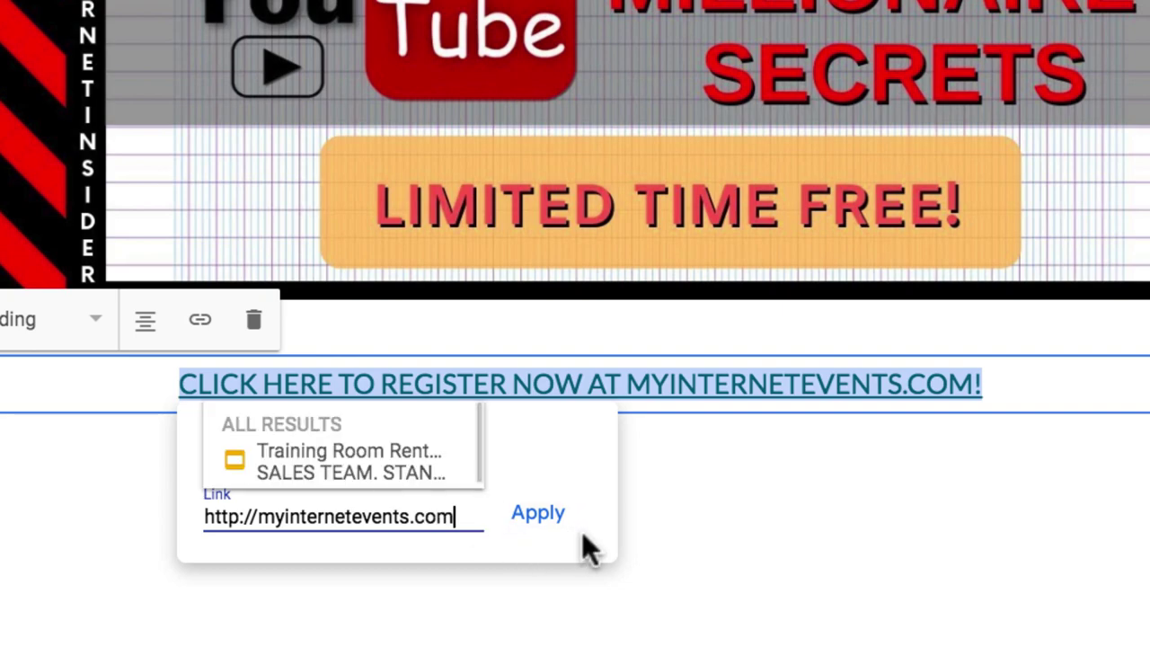
{"action": "left_click", "coordinate": [548, 519]}
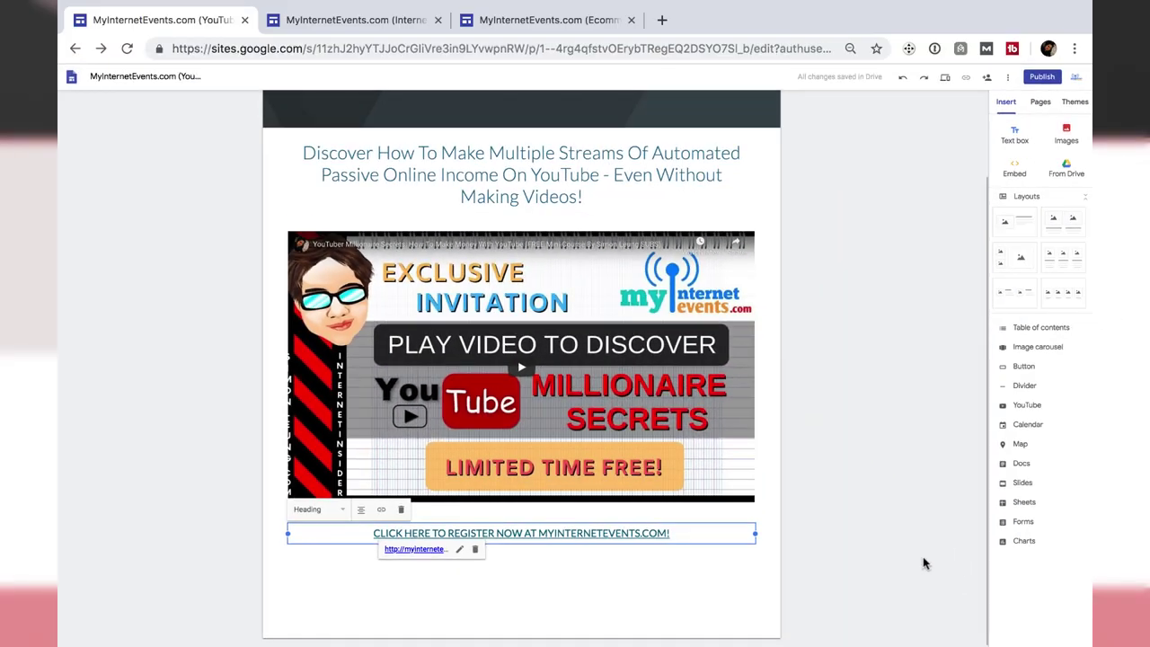
{"action": "left_click", "coordinate": [922, 556]}
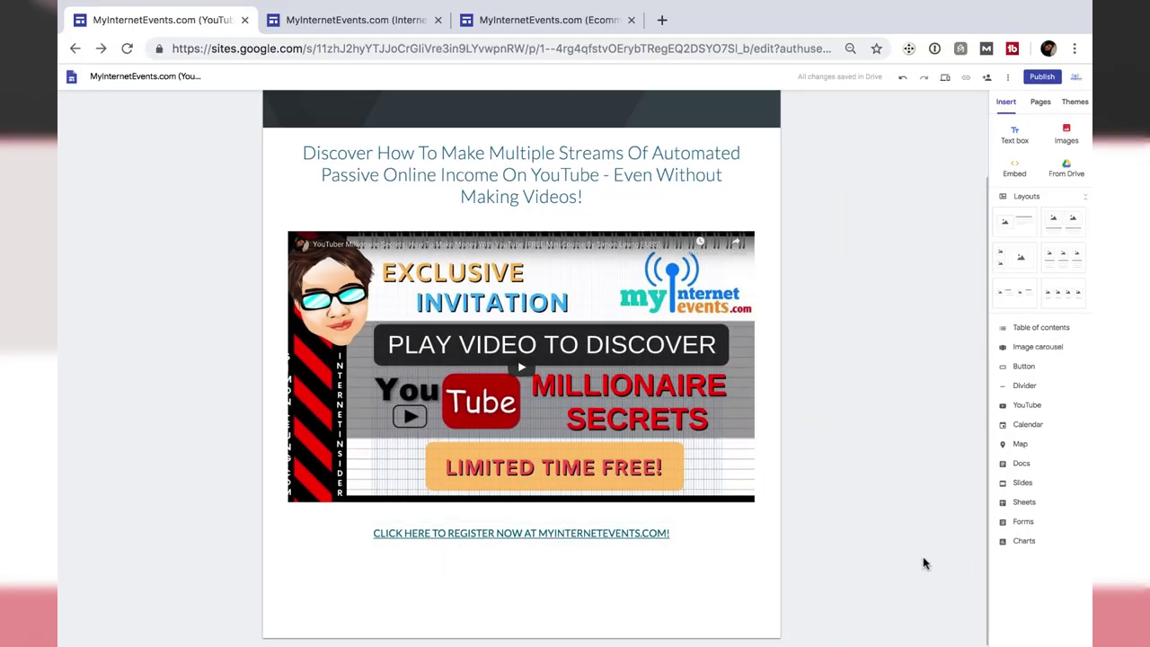
Step: Preview several Simple theme colours, then set a custom bright red #ff0000
{"action": "scroll", "coordinate": [922, 563], "scroll_direction": "up", "scroll_amount": 2}
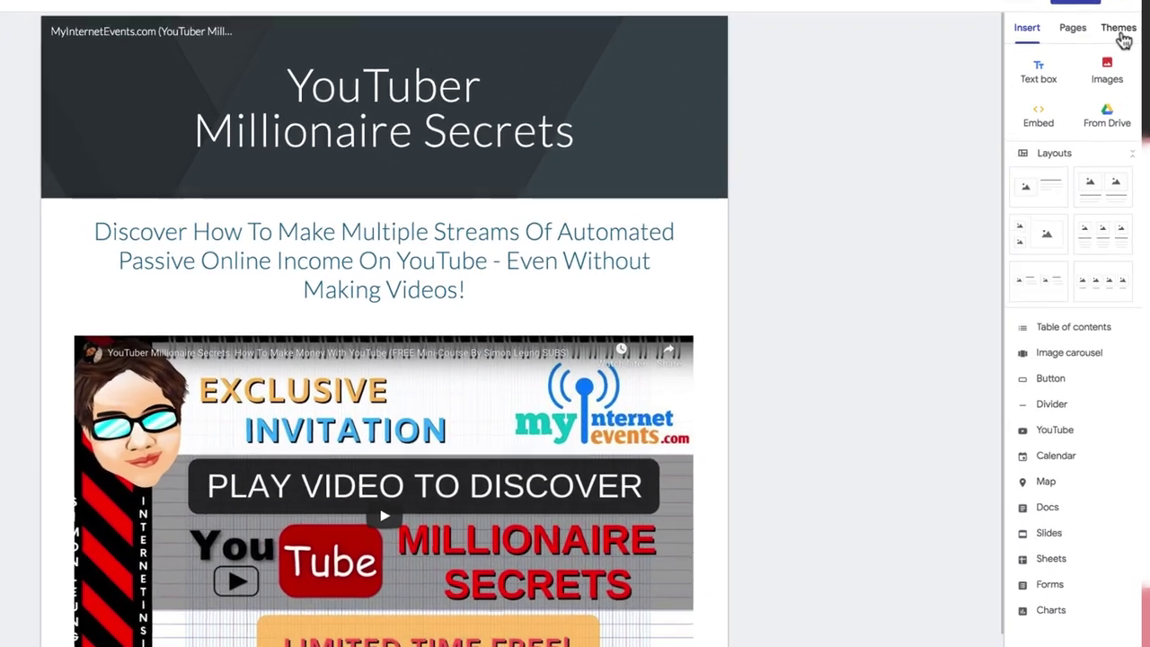
{"action": "left_click", "coordinate": [1120, 34]}
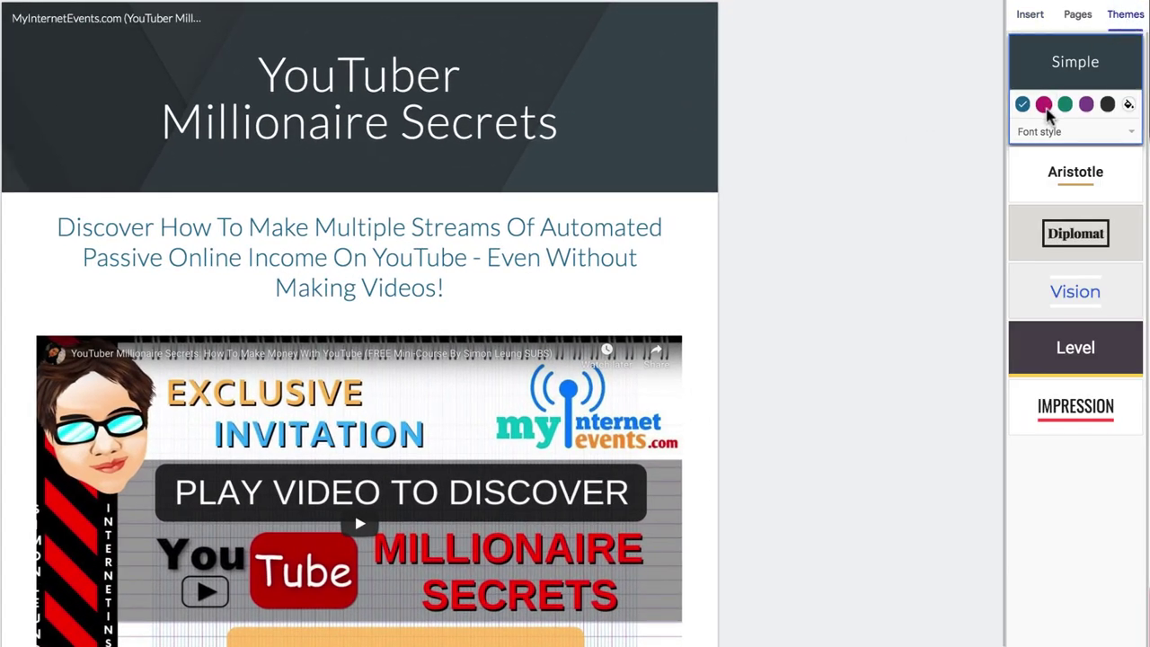
{"action": "left_click", "coordinate": [1045, 106]}
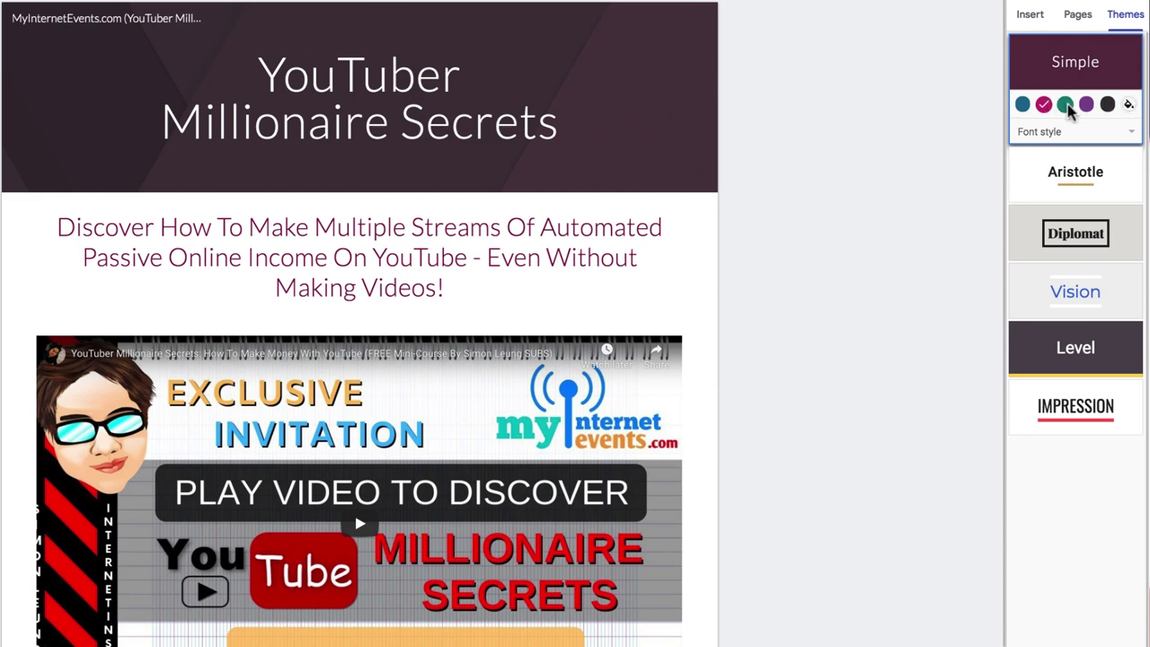
{"action": "left_click", "coordinate": [1065, 105]}
{"action": "left_click", "coordinate": [1087, 105]}
{"action": "left_click", "coordinate": [1106, 105]}
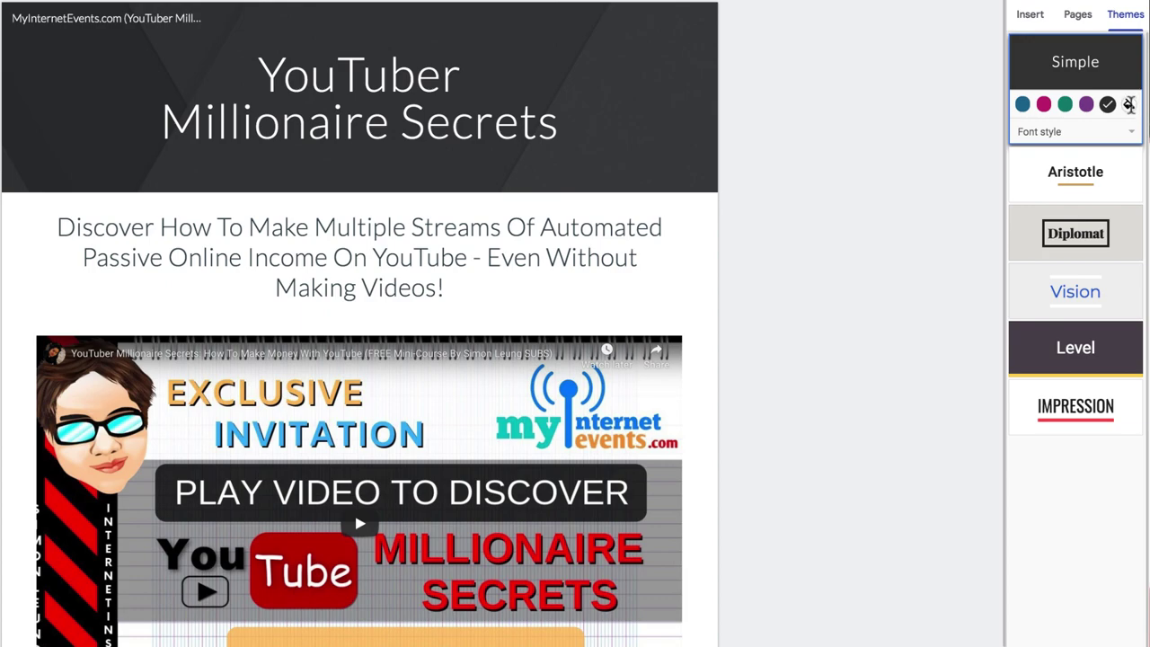
{"action": "left_click", "coordinate": [1129, 105]}
{"action": "left_click", "coordinate": [1132, 136]}
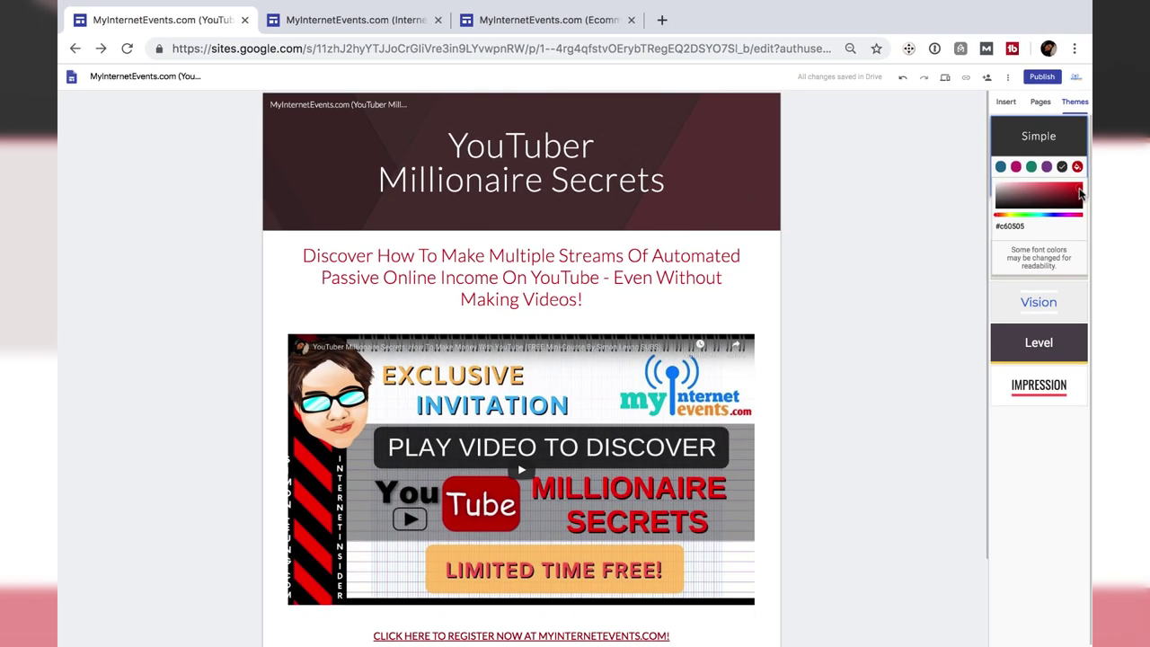
{"action": "left_click_drag", "start_coordinate": [1134, 137], "coordinate": [1142, 127]}
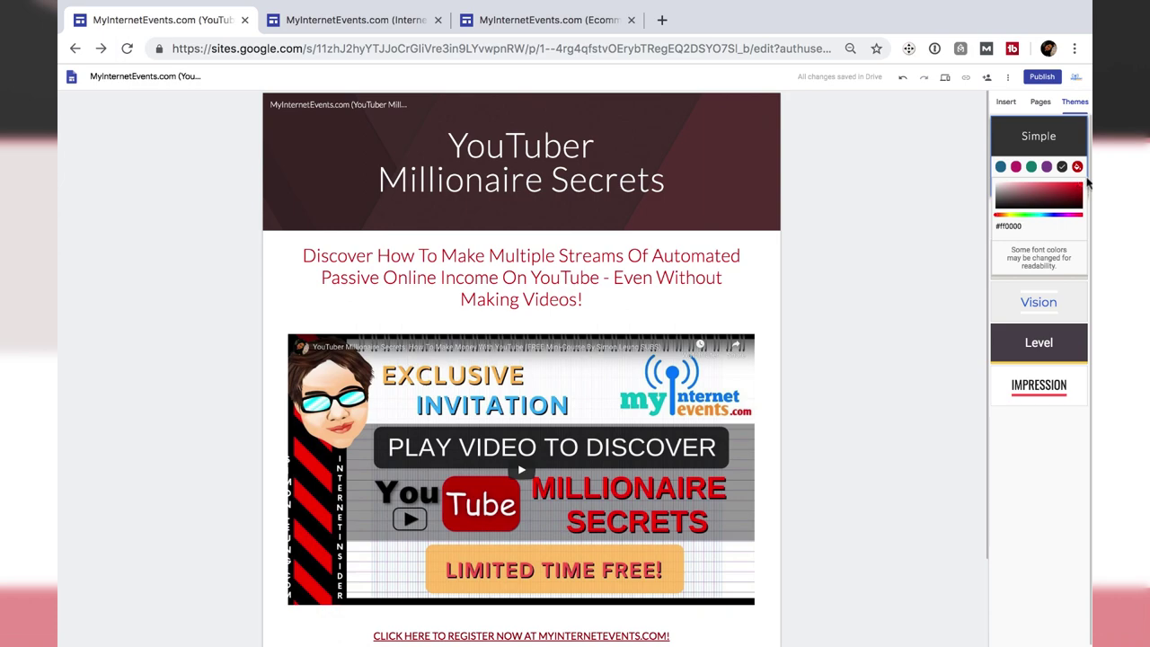
{"action": "left_click", "coordinate": [910, 298]}
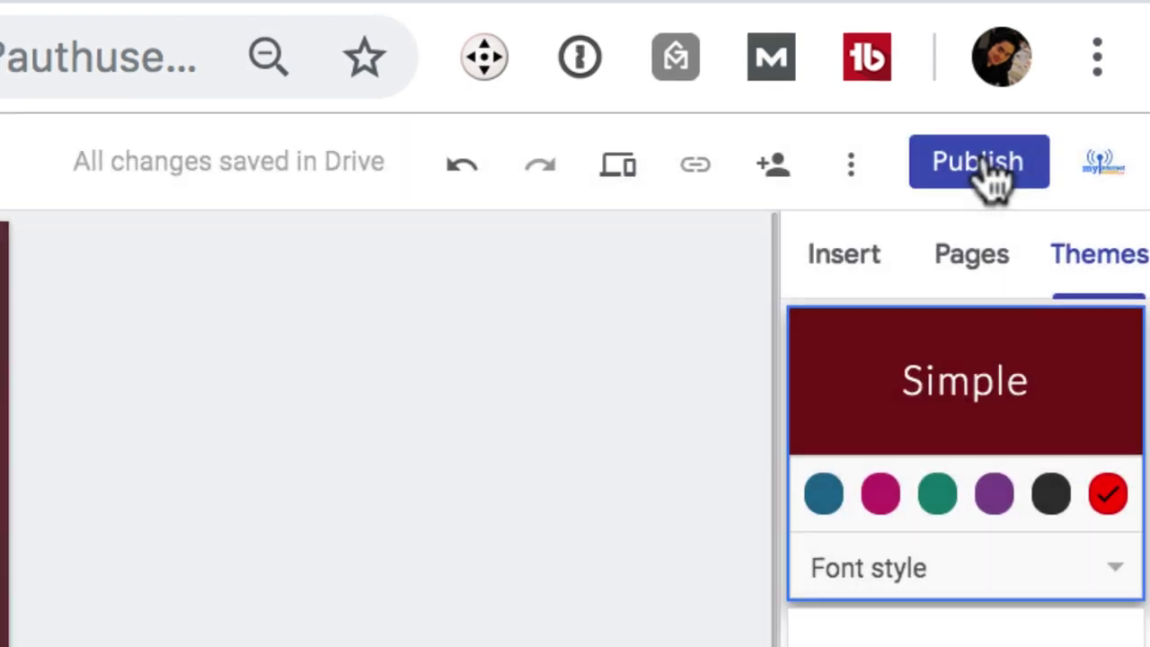
Step: Enter utubermillionairesecrets as the publish web address, avoiding the forbidden-word error
{"action": "left_click", "coordinate": [970, 175]}
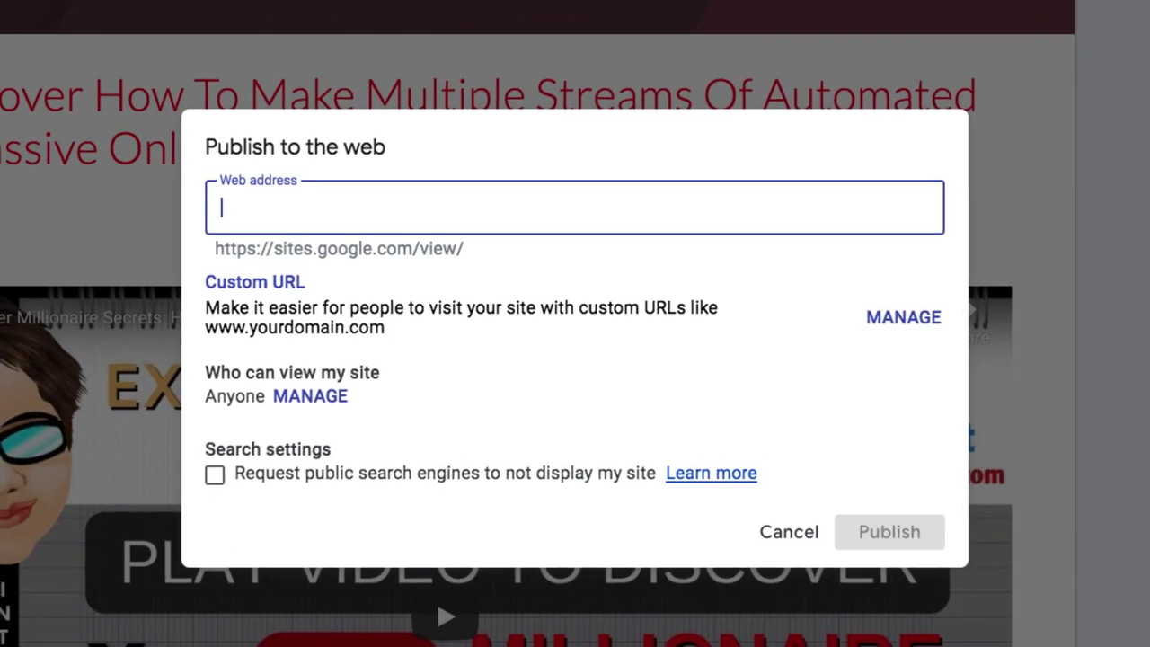
{"action": "type", "text": "youtubermillionairesecrets"}
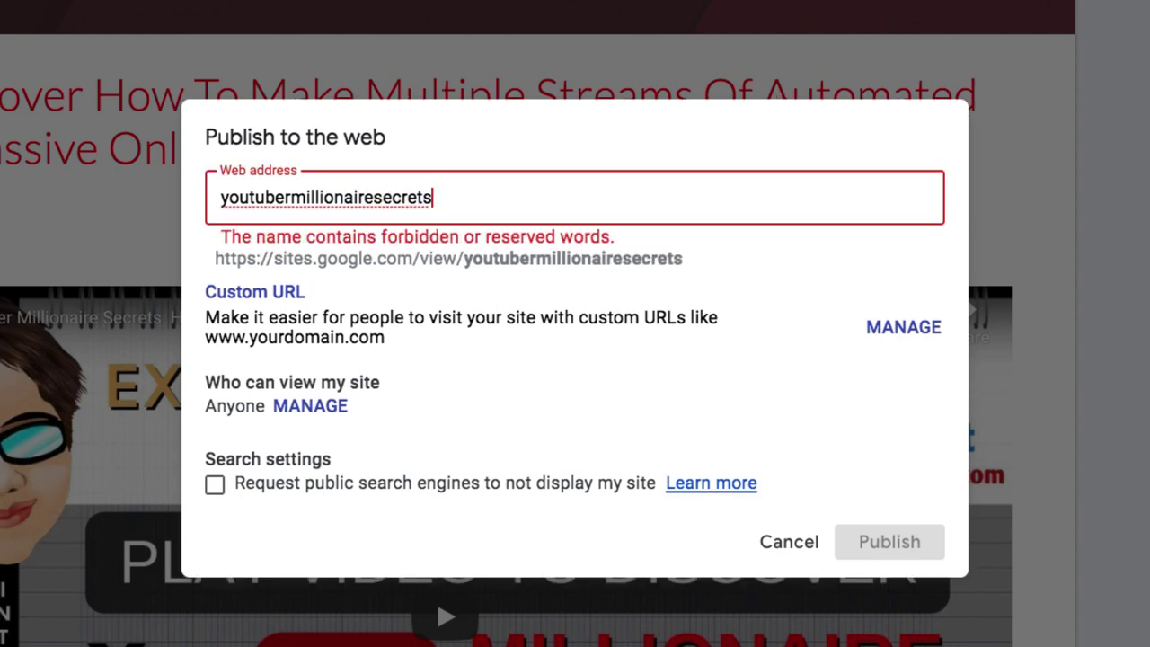
{"action": "left_click", "coordinate": [290, 194]}
{"action": "type", "text": "-"}
{"action": "type", "text": "-"}
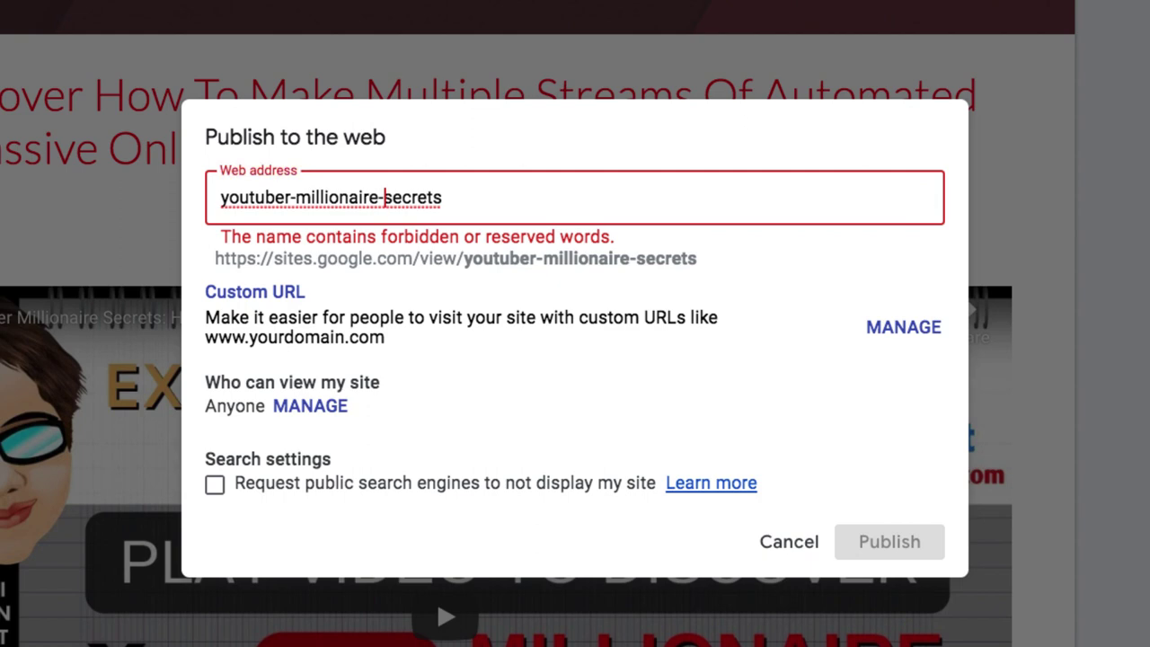
{"action": "key", "text": "BackSpace"}
{"action": "key", "text": "BackSpace"}
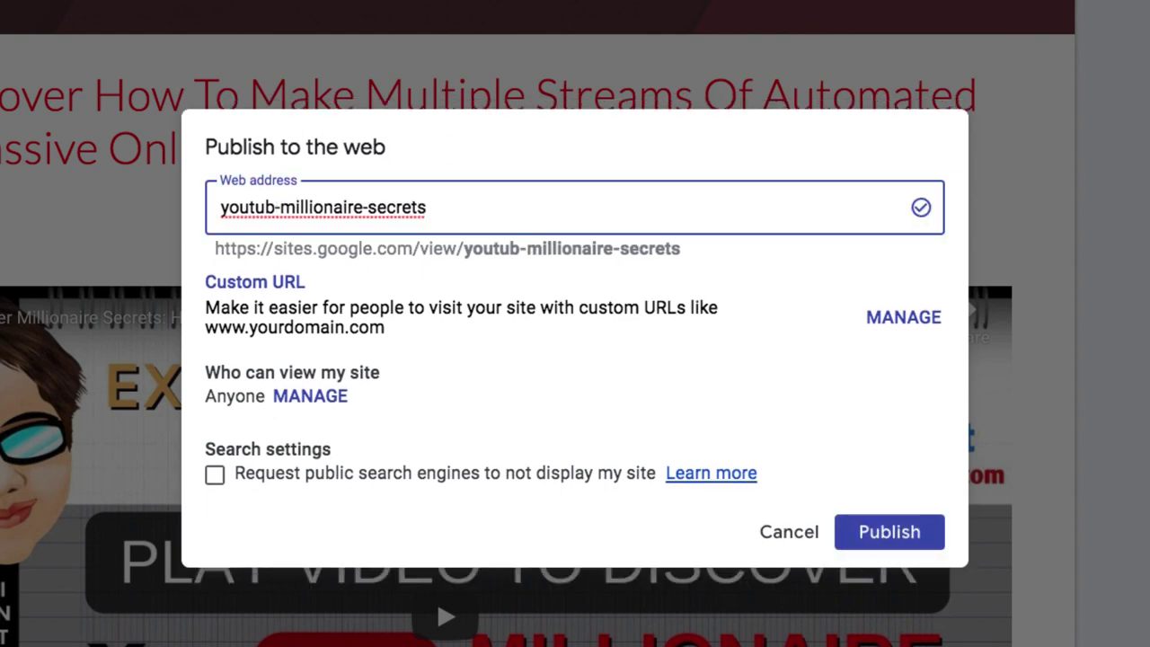
{"action": "left_click", "coordinate": [236, 207]}
{"action": "key", "text": "BackSpace"}
{"action": "key", "text": "BackSpace"}
{"action": "left_click", "coordinate": [253, 207]}
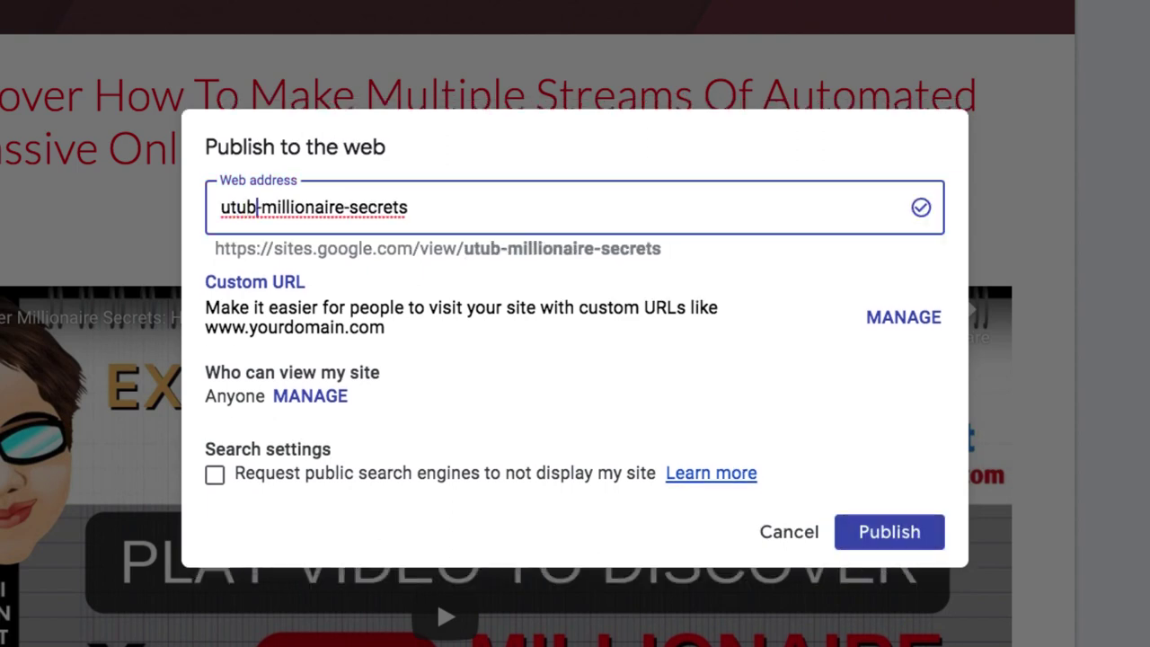
{"action": "type", "text": "er"}
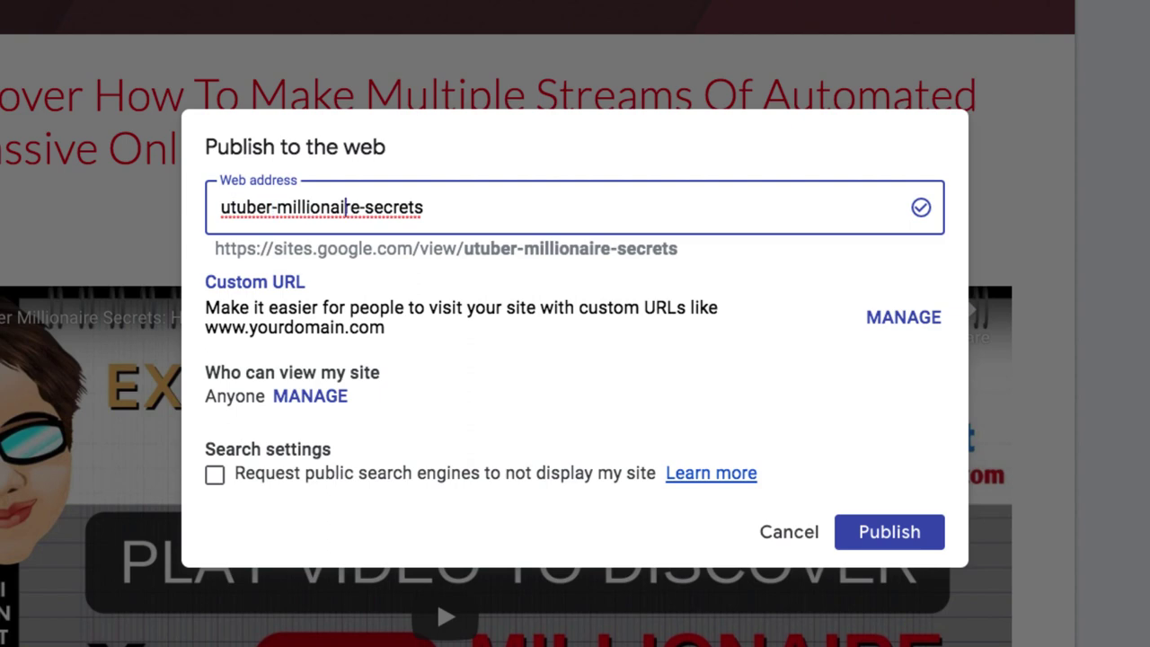
{"action": "left_click", "coordinate": [365, 207]}
{"action": "key", "text": "BackSpace"}
{"action": "left_click", "coordinate": [277, 207]}
{"action": "key", "text": "BackSpace"}
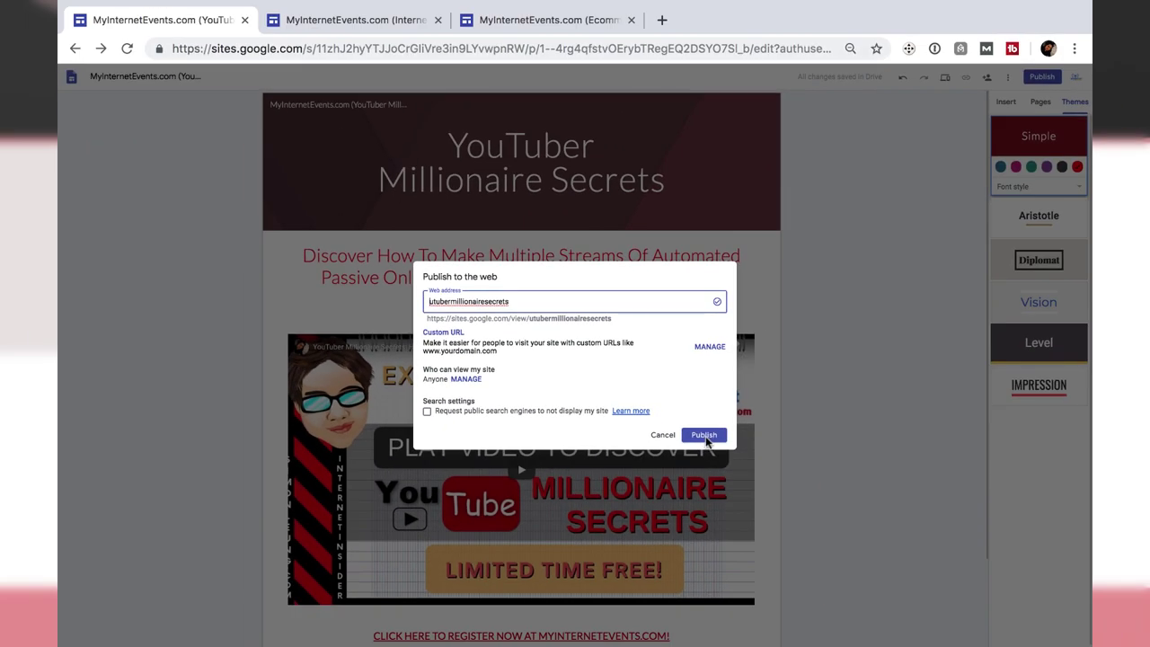
Step: Publish the site and open the published version in a new tab
{"action": "left_click", "coordinate": [890, 532]}
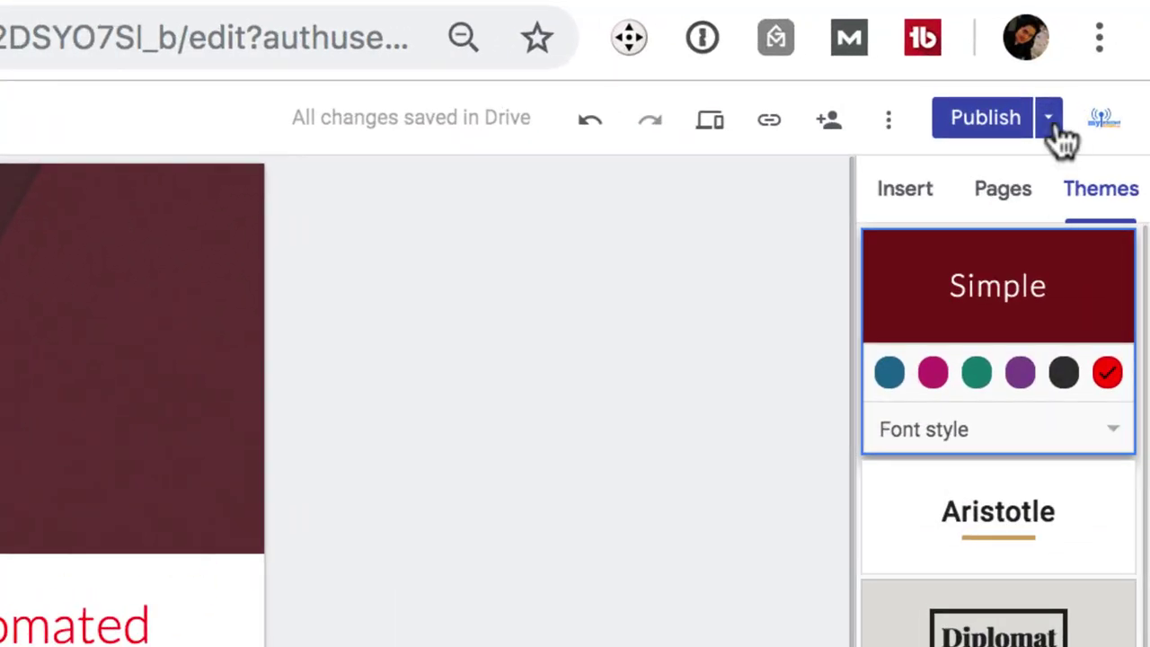
{"action": "left_click", "coordinate": [1057, 77]}
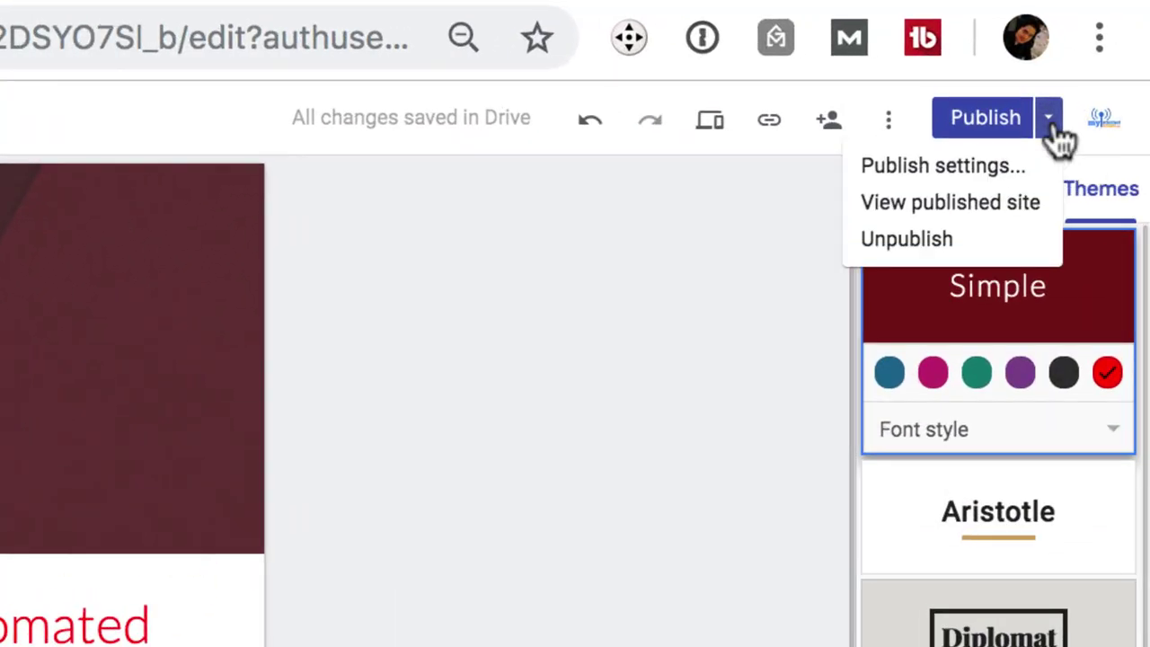
{"action": "left_click", "coordinate": [995, 209]}
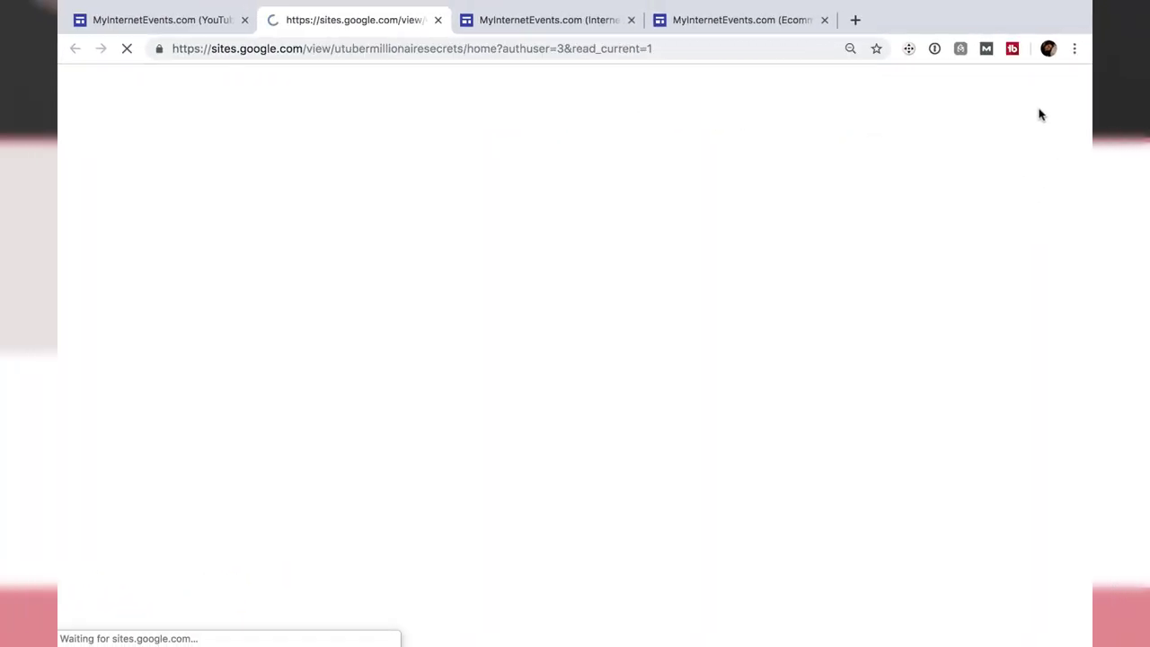